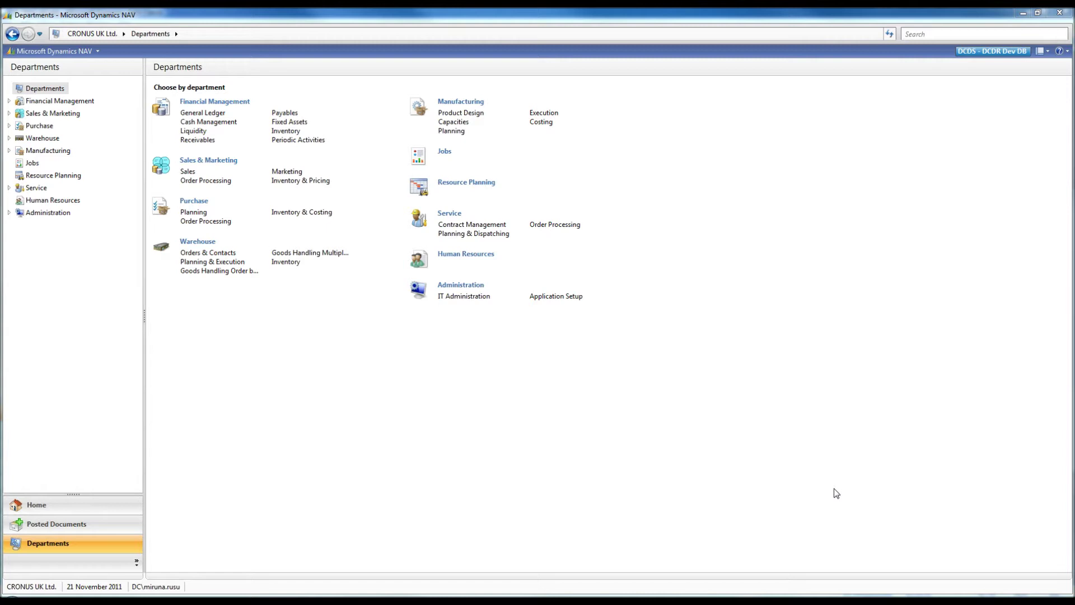
# - Open the Purchase Orders list and select order 106062 for vendor NewCaSup
pyautogui.click(220, 224)
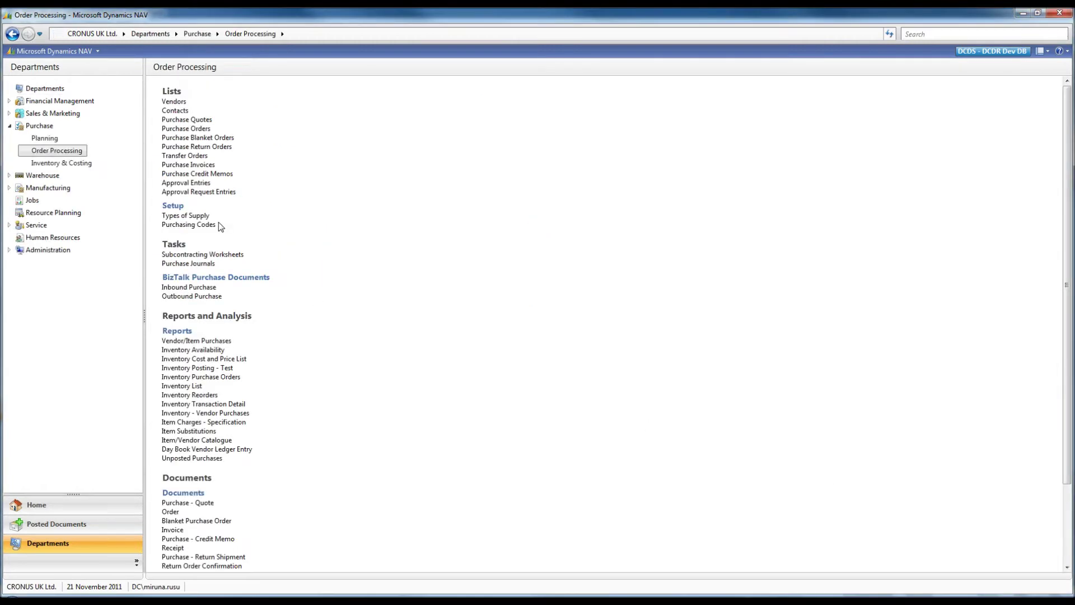
pyautogui.click(205, 129)
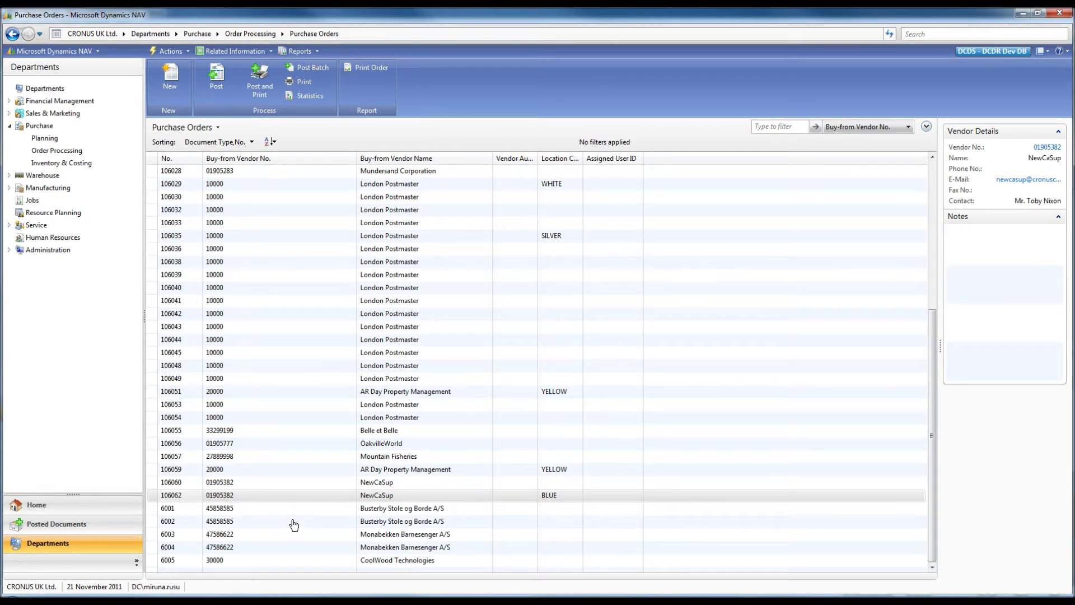
pyautogui.click(166, 497)
# - Open order 106062, drop agreement.pdf onto Document Receiving, and choose document type C5 Disk - Misc docs
pyautogui.doubleClick(169, 498)
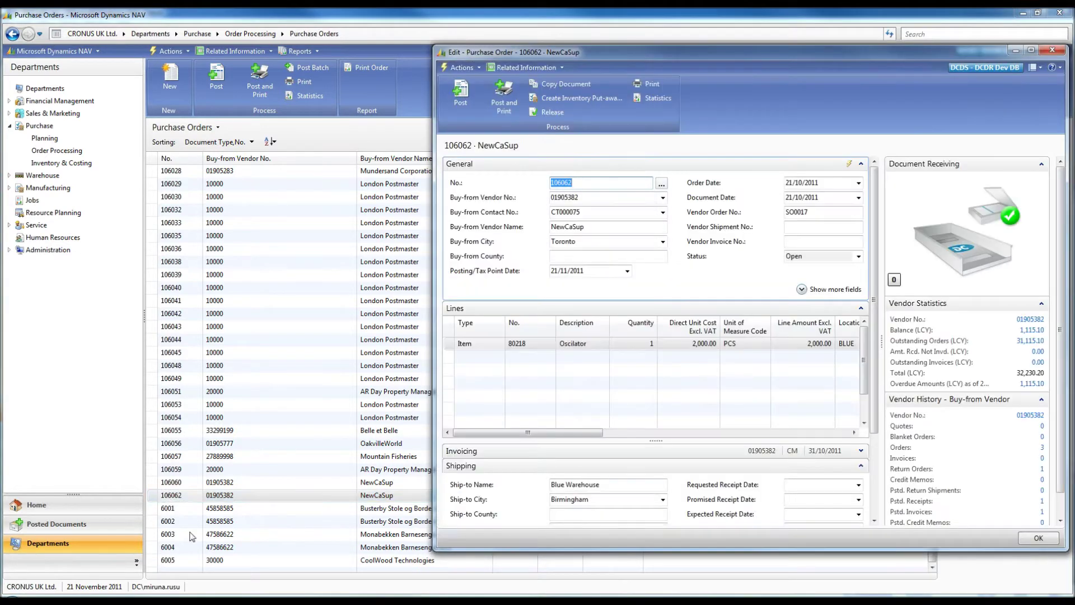
pyautogui.click(170, 537)
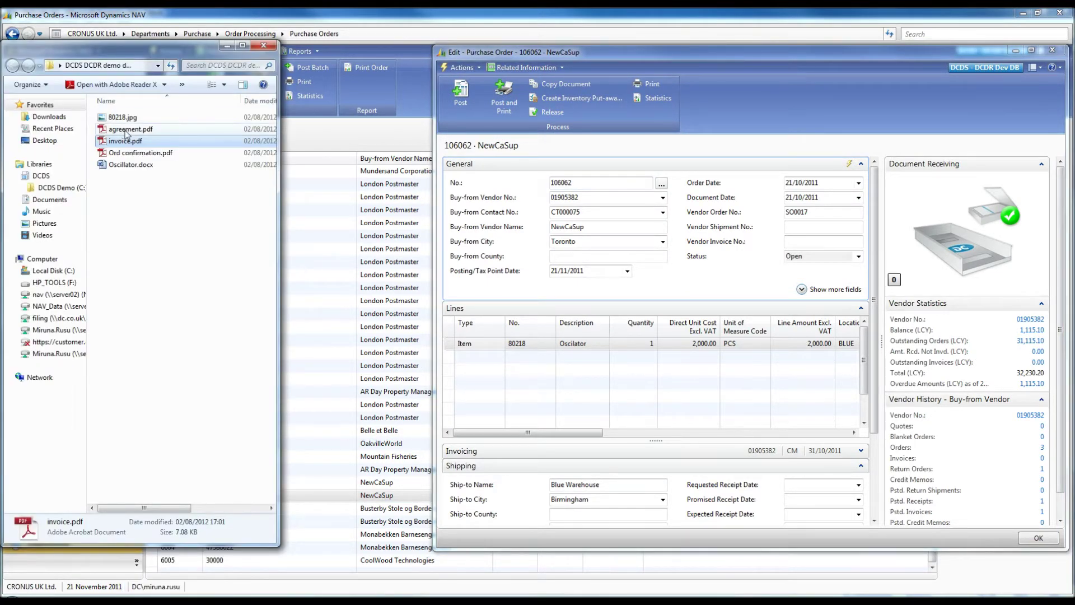
pyautogui.moveTo(126, 134); pyautogui.dragTo(959, 254)
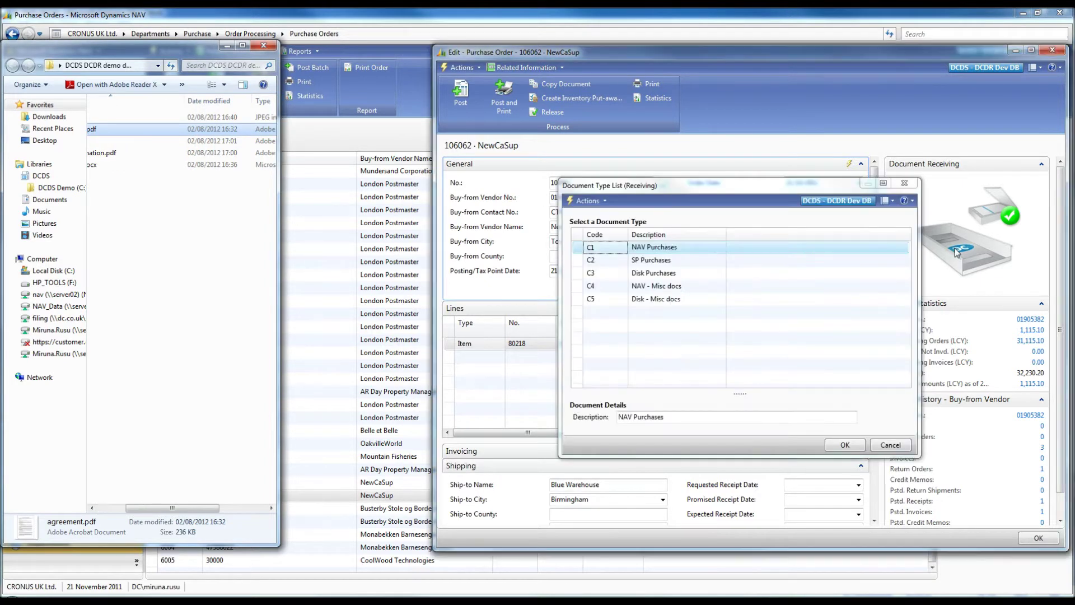
pyautogui.click(582, 301)
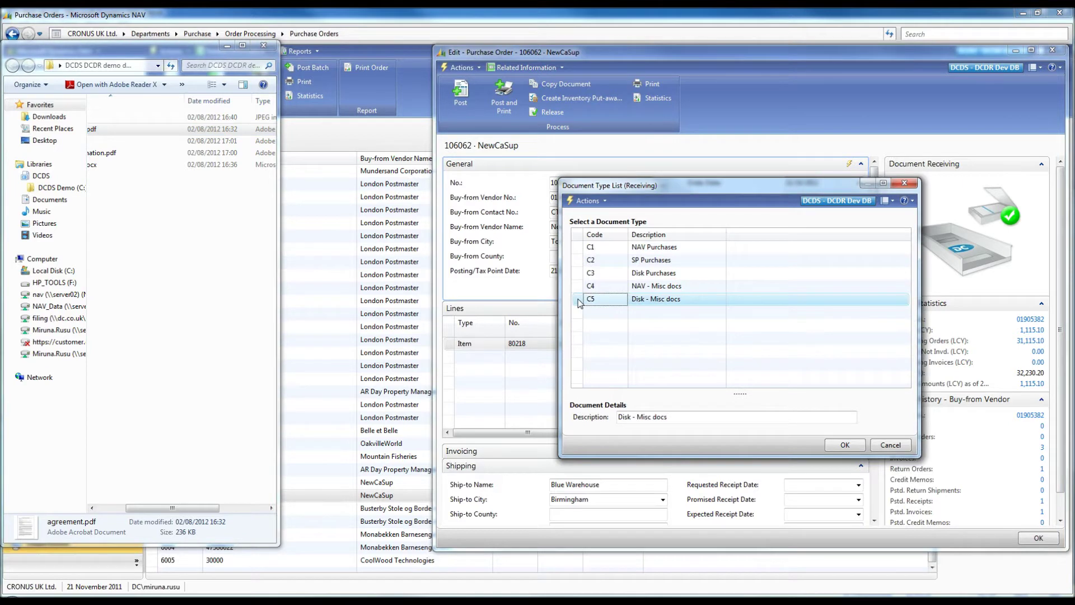
pyautogui.click(650, 302)
# - Review the C5 Disk - Misc docs type setup and its usage file-naming rows
pyautogui.click(651, 303)
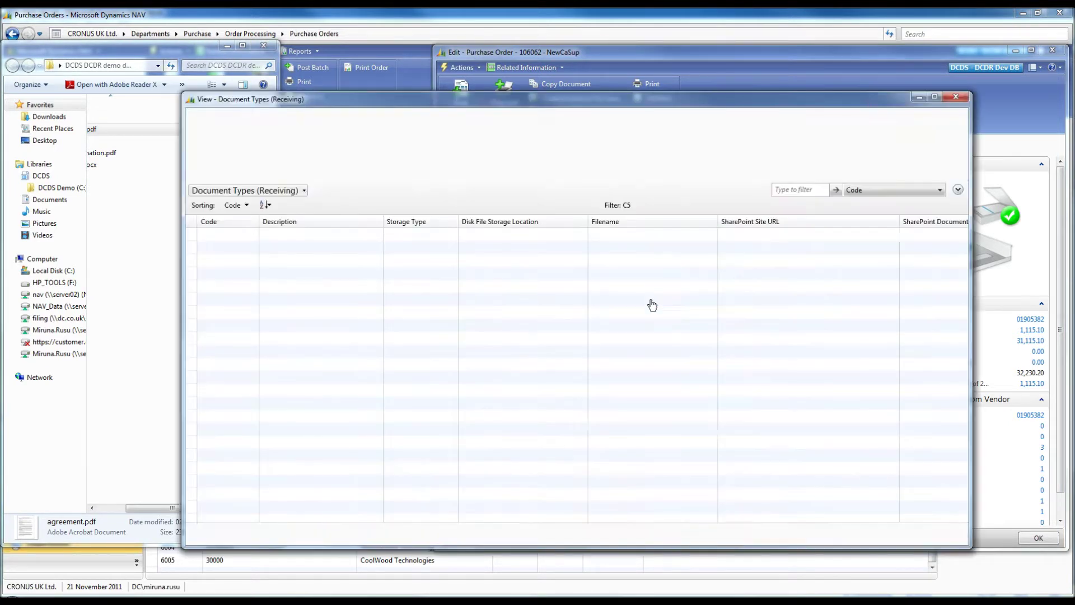
pyautogui.click(259, 138)
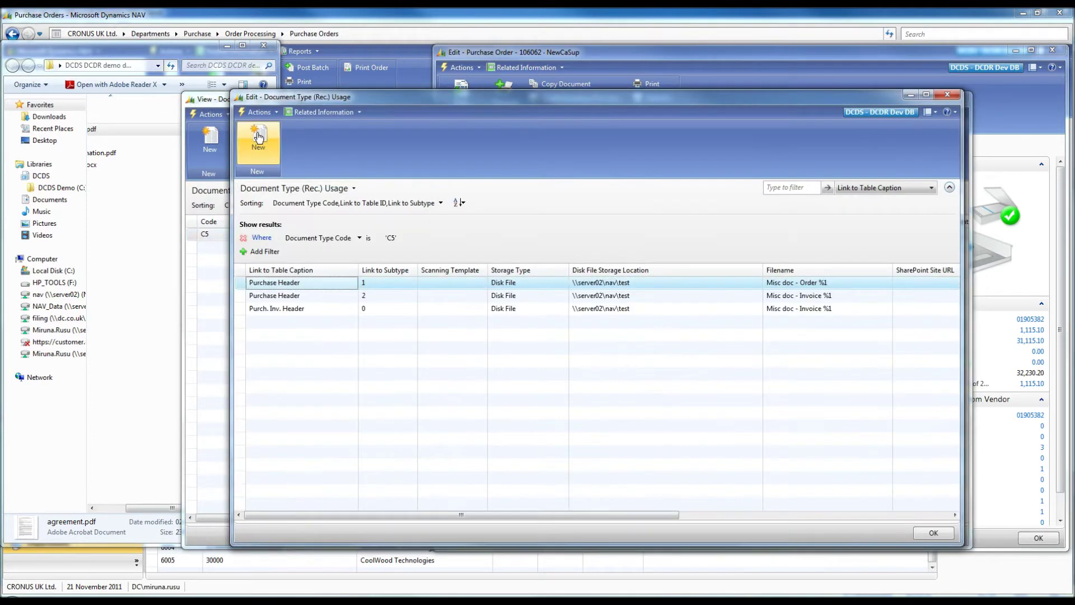
pyautogui.click(842, 282)
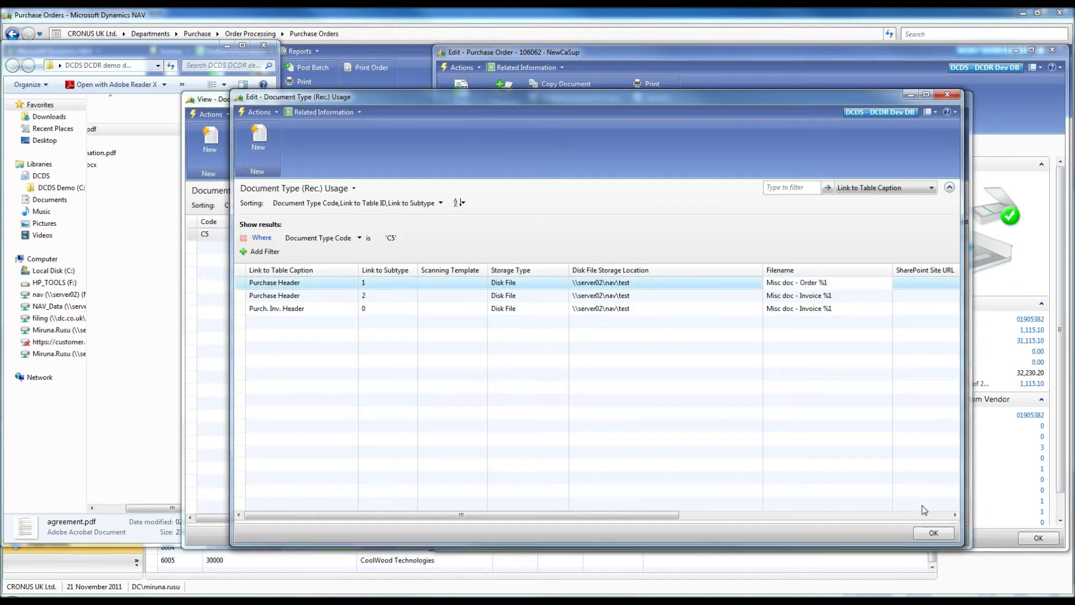
pyautogui.click(934, 532)
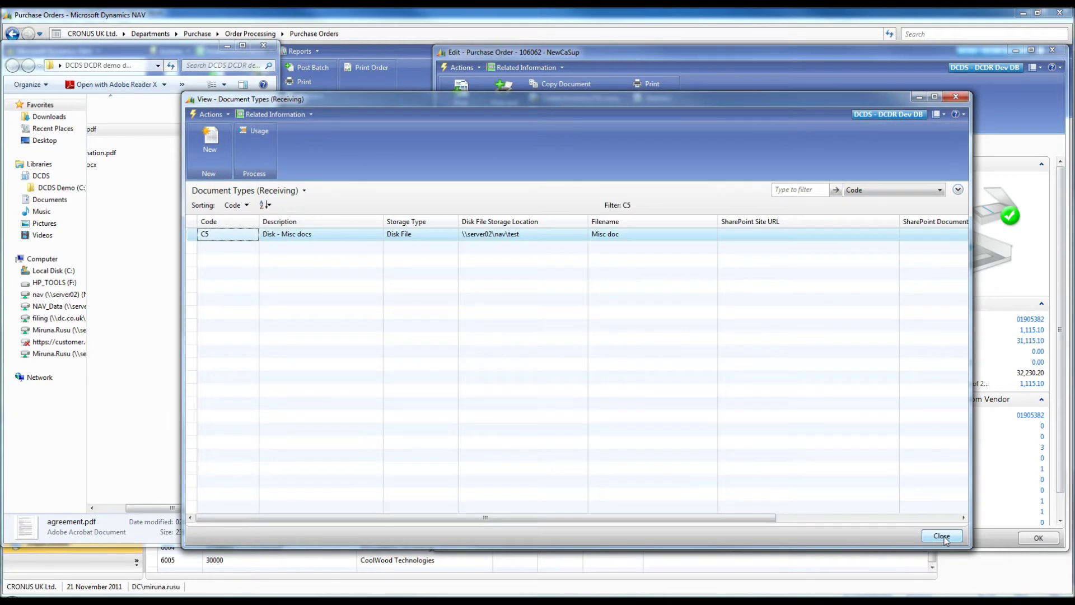
pyautogui.click(941, 536)
# - Describe the agreement.pdf attachment as 'Agreement - 2011/10', confirm it, and select the Agreement row
pyautogui.moveTo(670, 417); pyautogui.dragTo(621, 417)
pyautogui.write('Agreement - 2011/10')
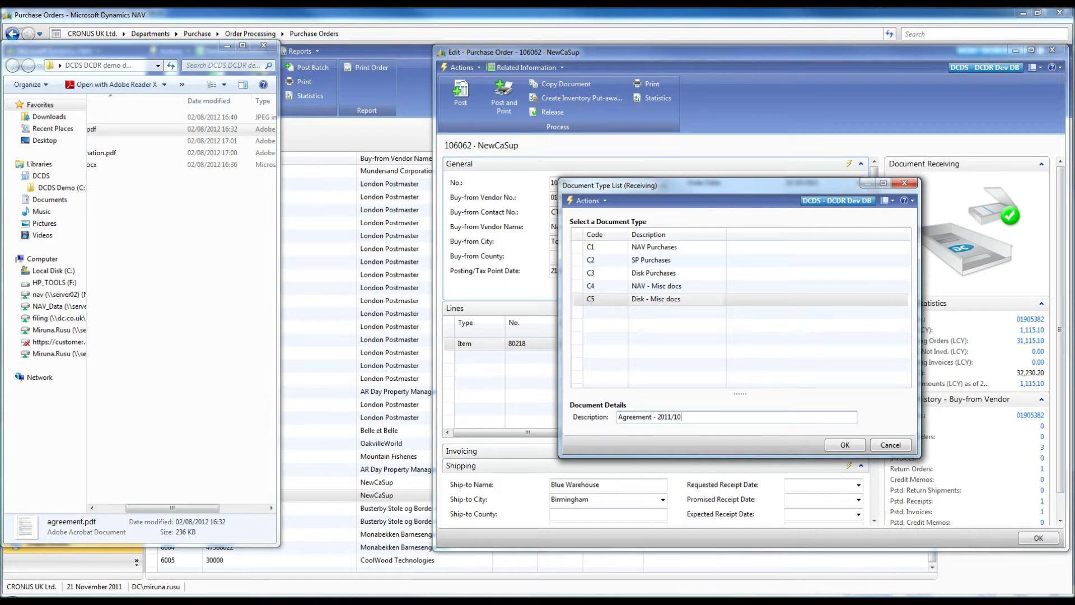
pyautogui.click(838, 446)
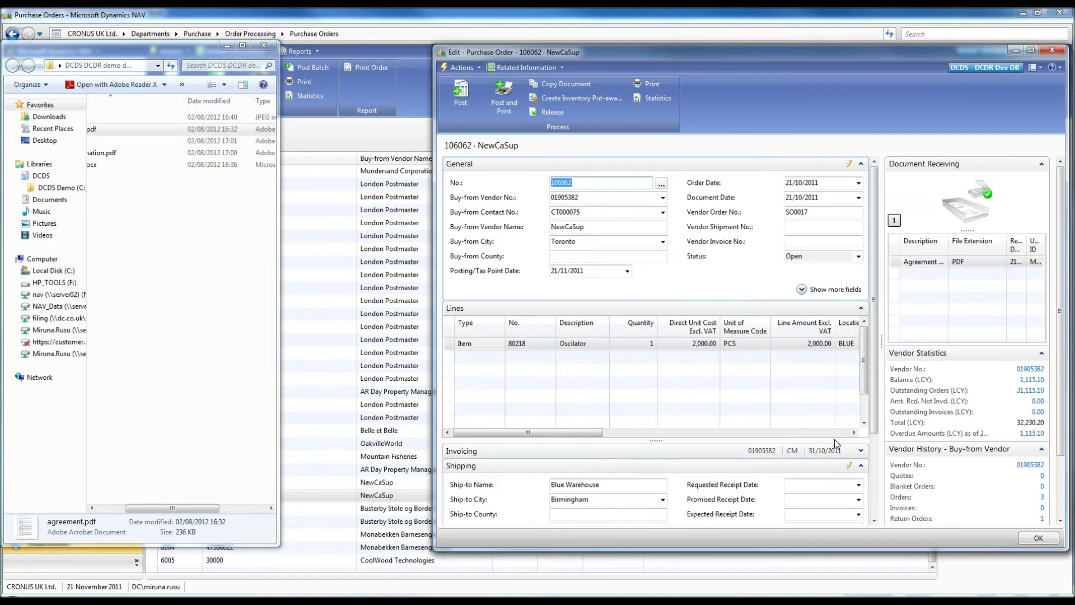
pyautogui.click(921, 268)
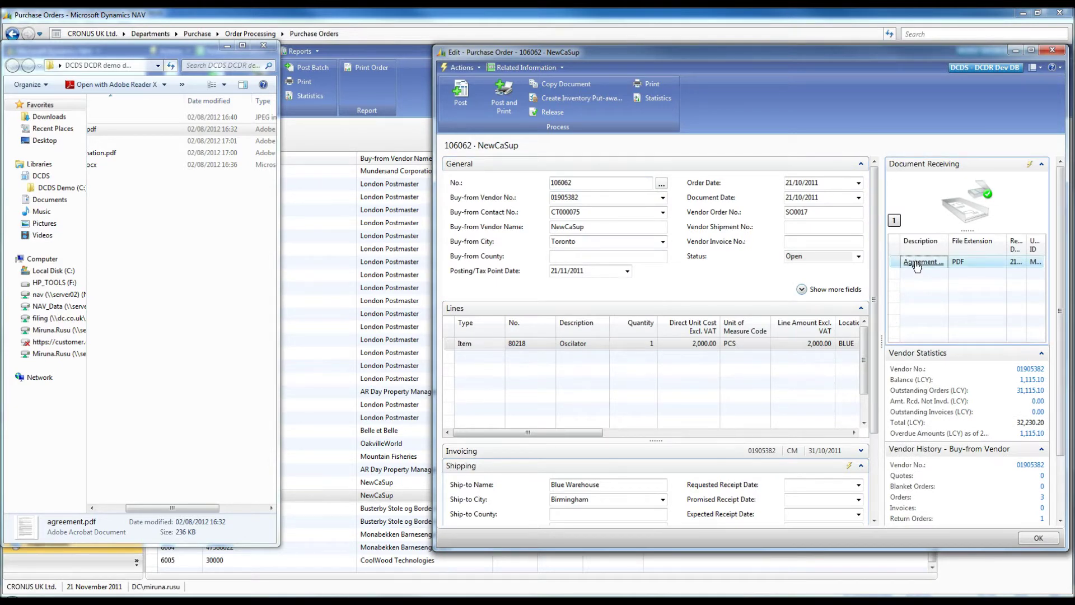
pyautogui.doubleClick(917, 267)
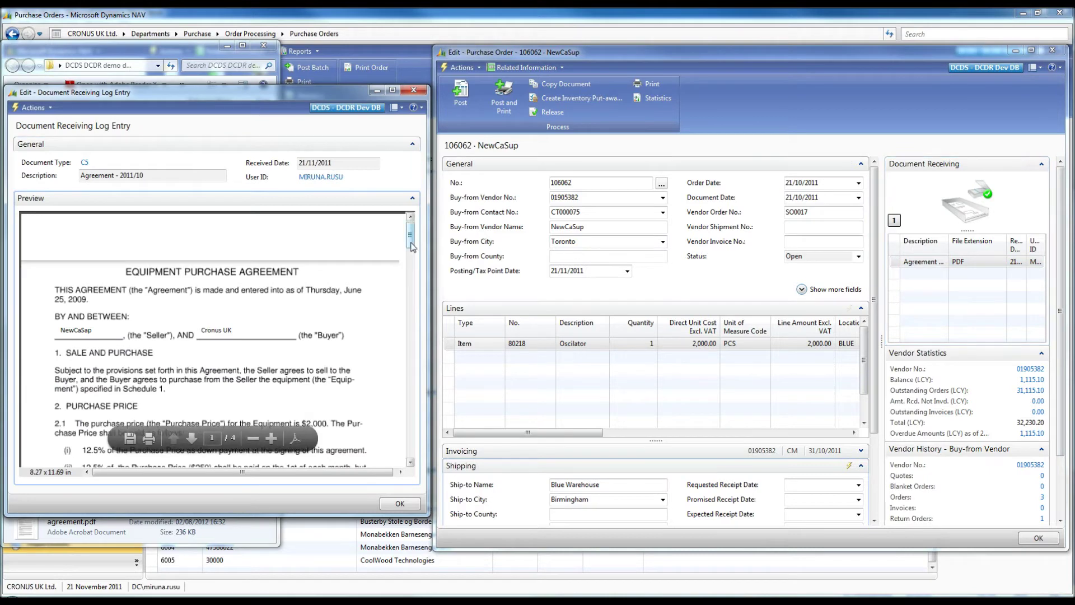
pyautogui.scroll(-10, 410, 245)
pyautogui.scroll(10, 411, 245)
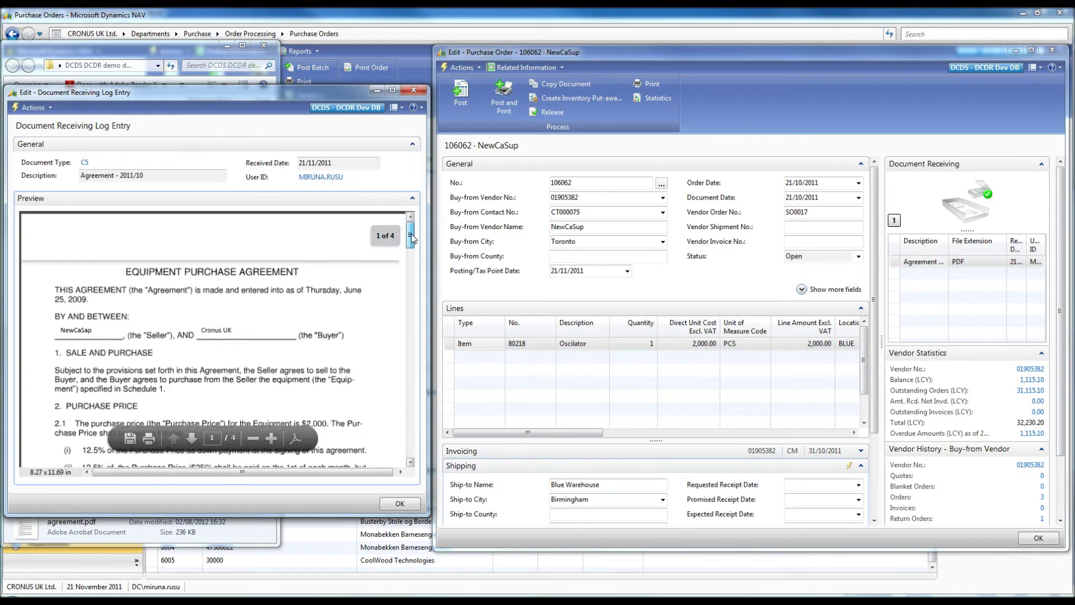
pyautogui.click(412, 198)
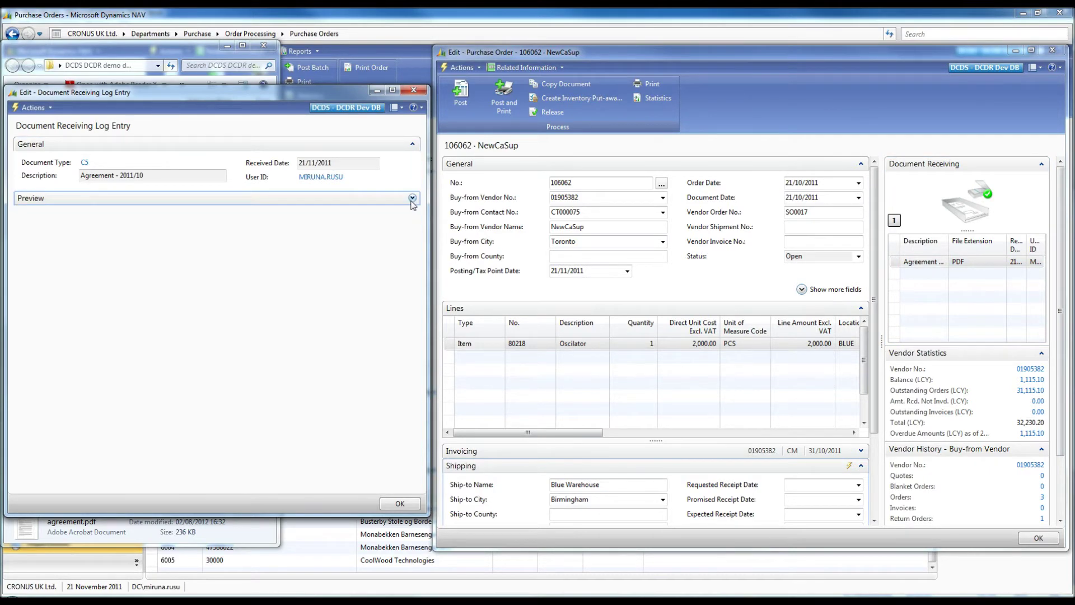
pyautogui.click(414, 90)
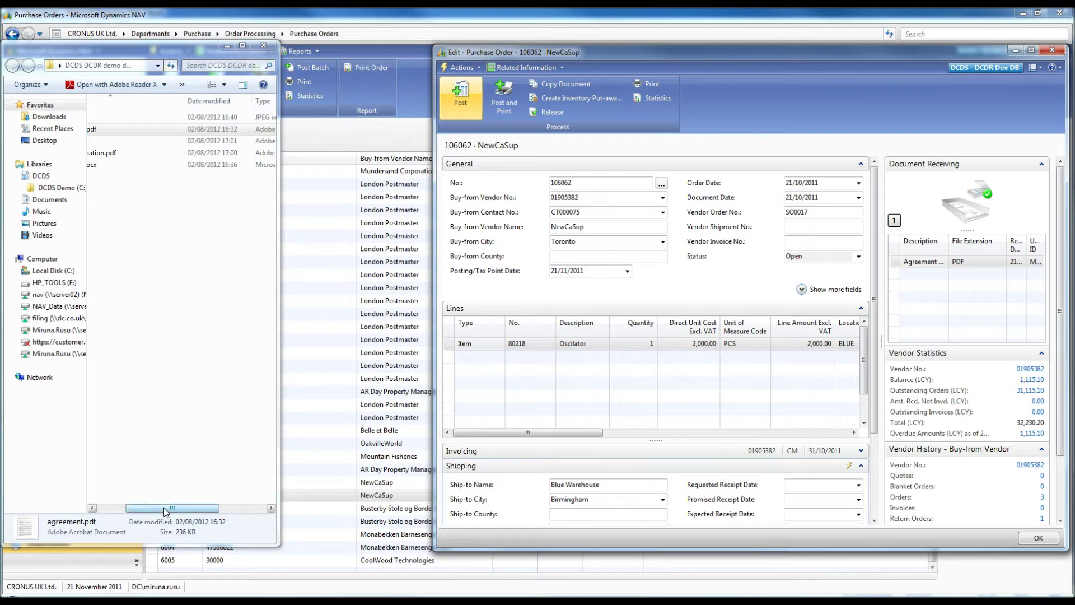
pyautogui.moveTo(167, 508); pyautogui.dragTo(135, 508)
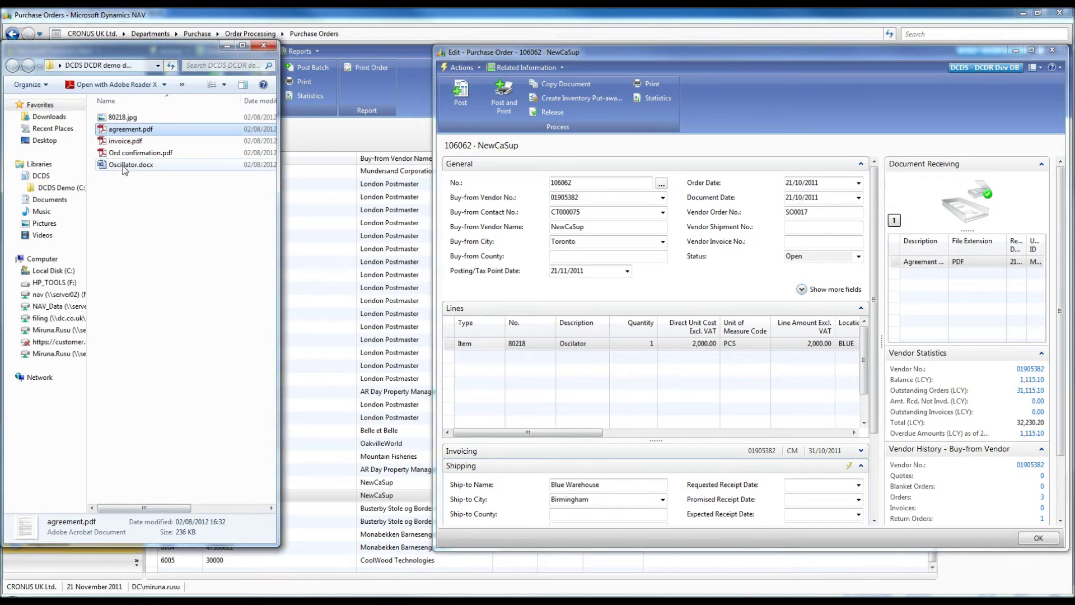
# - Attach Oscillator.docx with type C1 and description 'Spec', then select the Spec row
pyautogui.moveTo(124, 167); pyautogui.dragTo(960, 215)
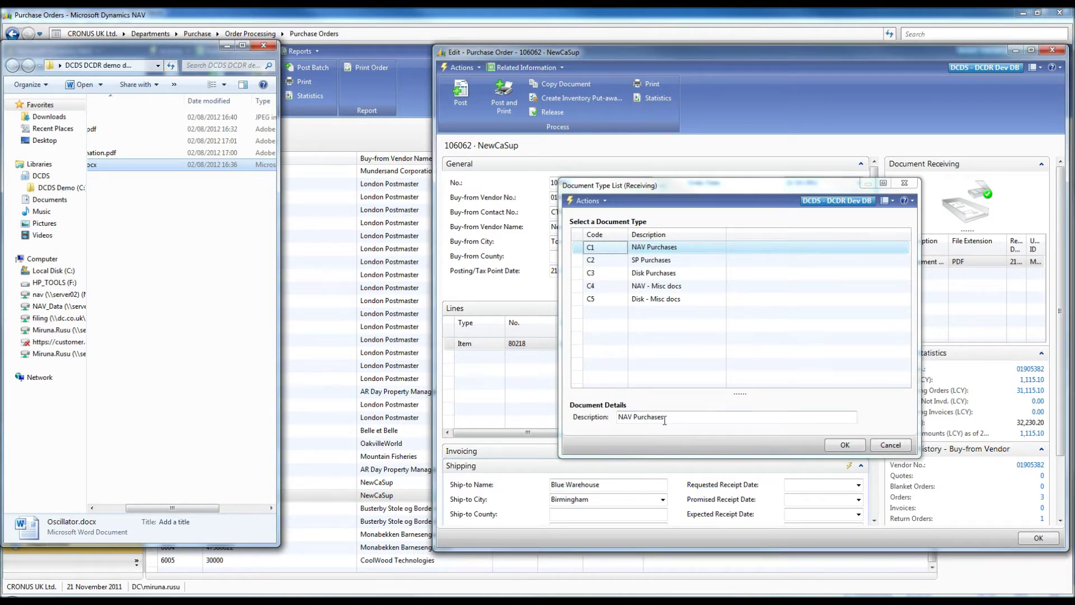
pyautogui.click(588, 434)
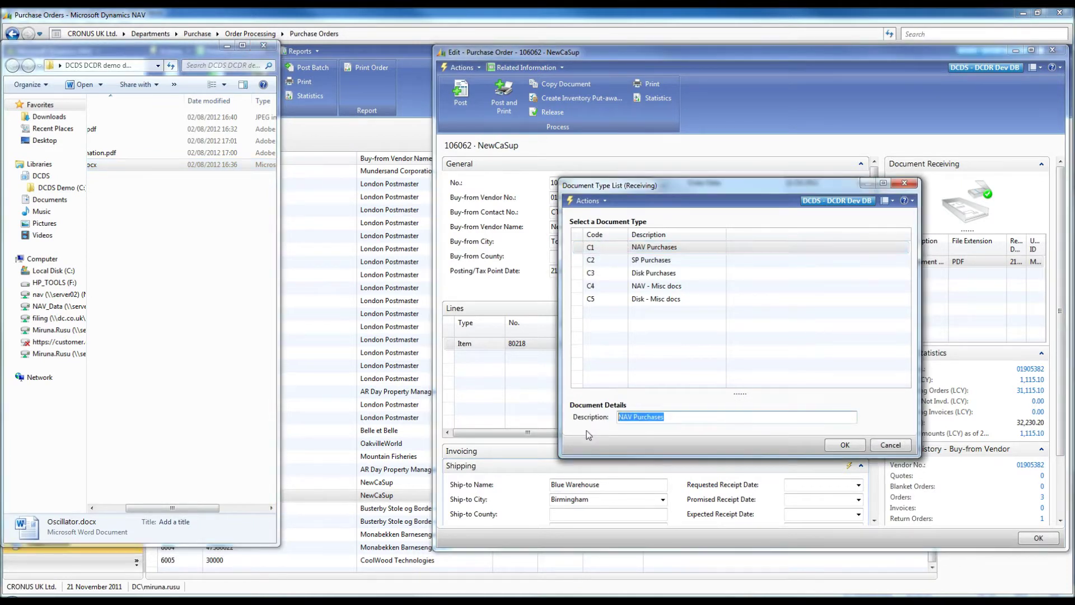
pyautogui.write('Spec')
pyautogui.click(841, 445)
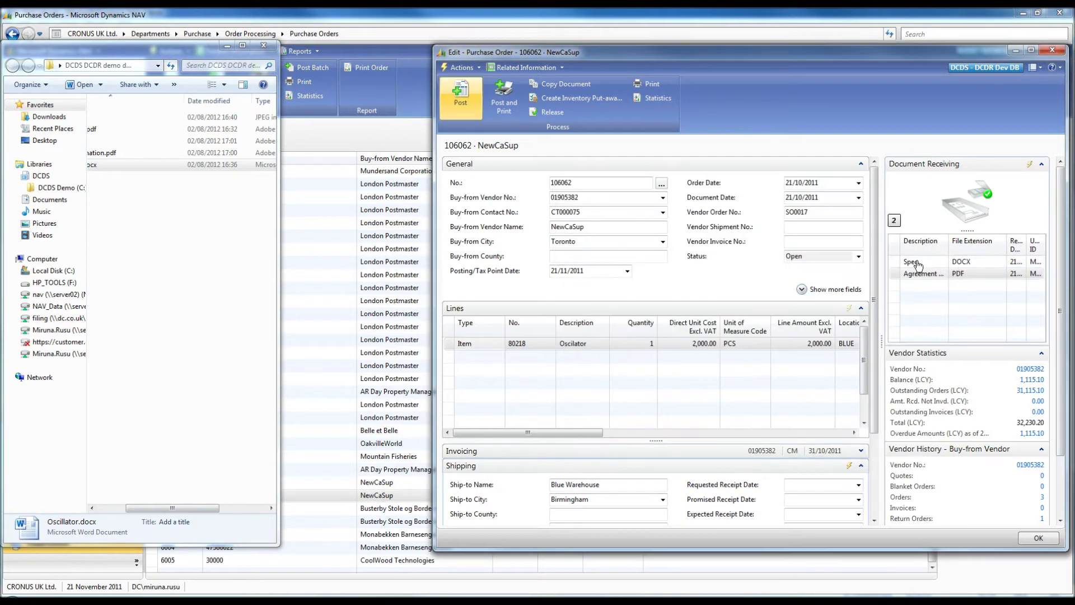
pyautogui.click(912, 264)
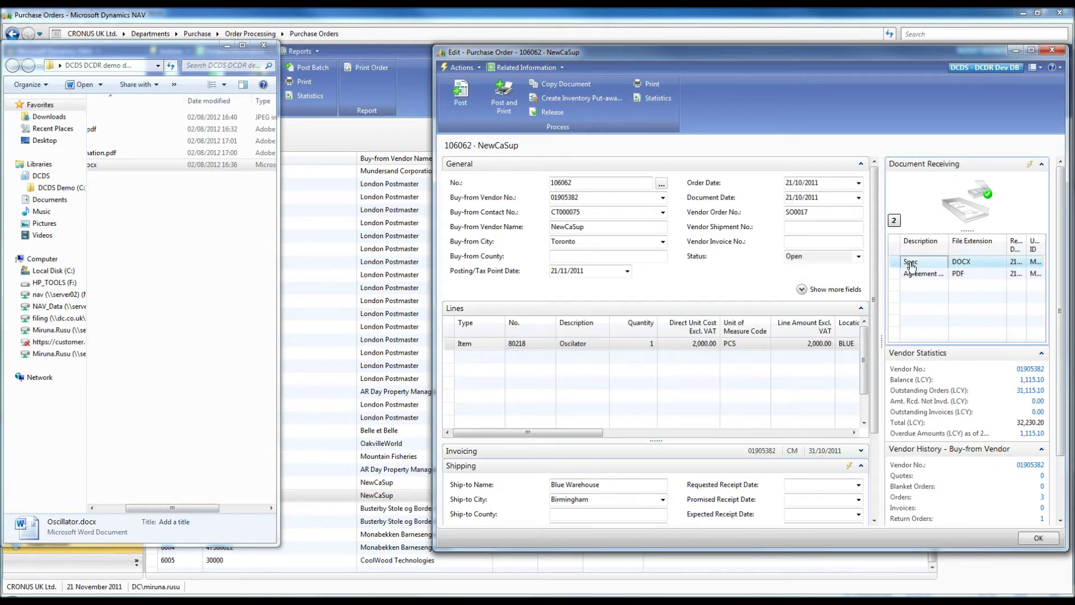
pyautogui.doubleClick(912, 264)
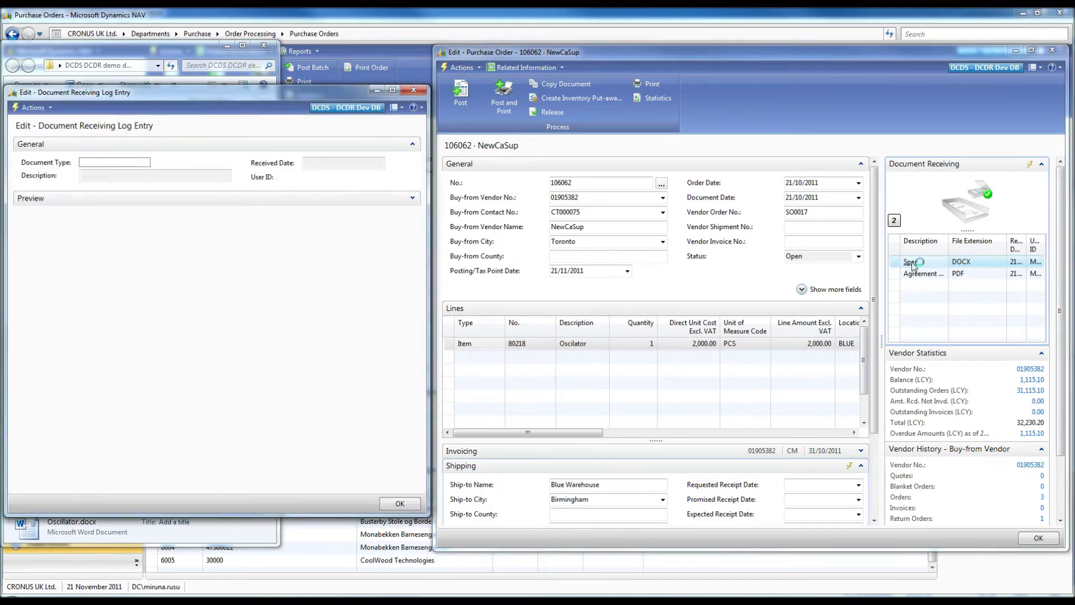
pyautogui.click(514, 314)
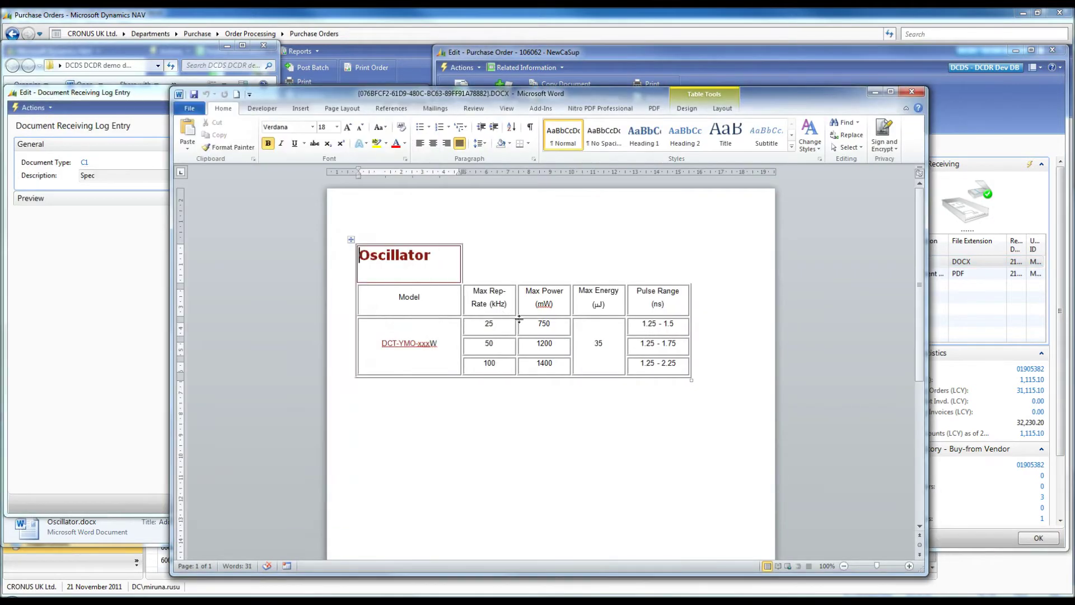
pyautogui.click(911, 91)
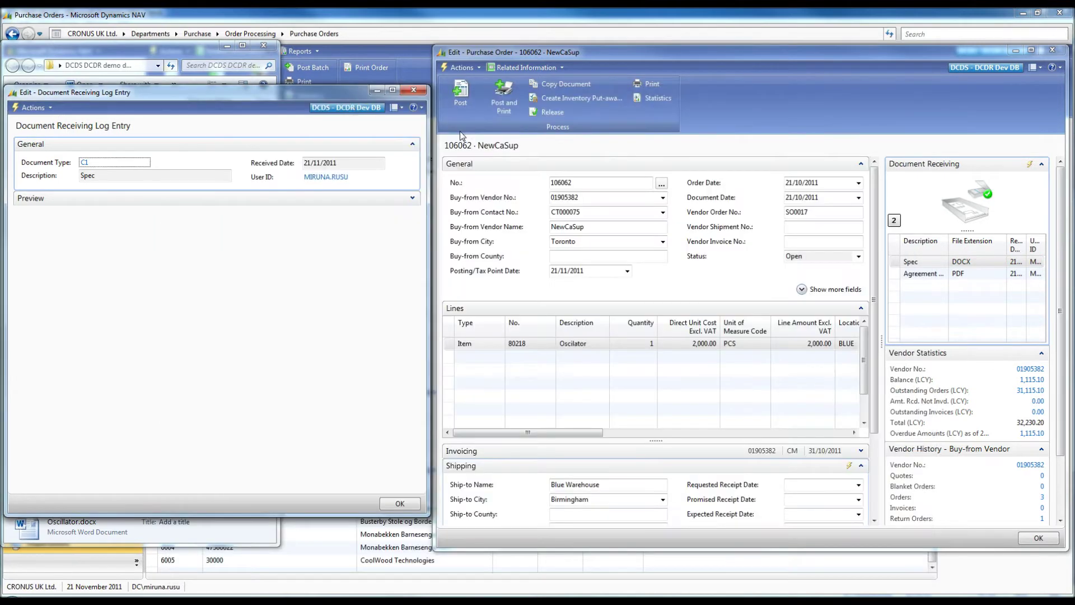
pyautogui.click(420, 92)
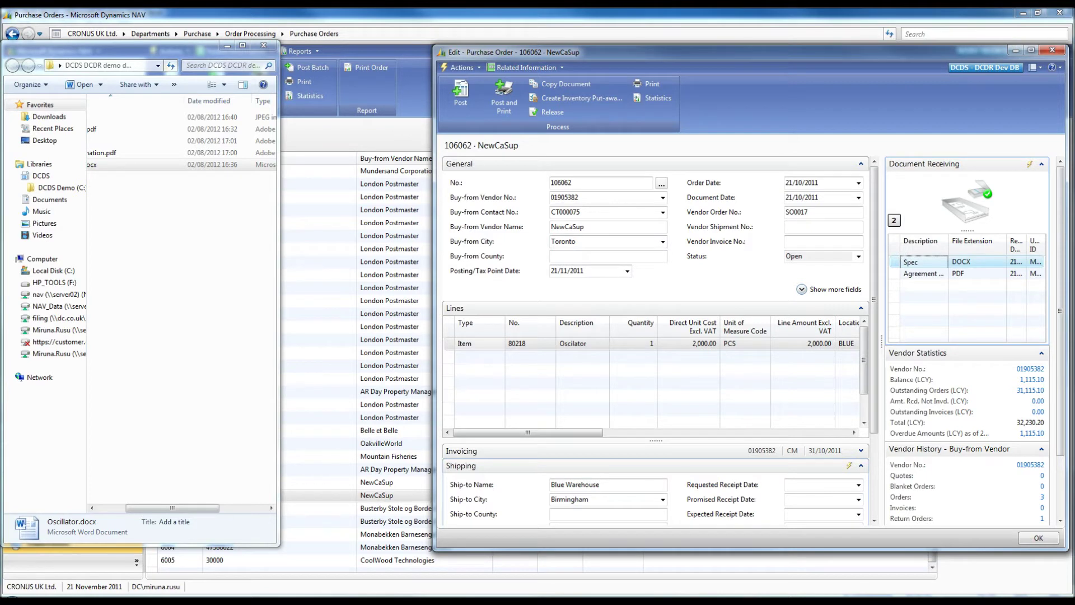
# - Drop another file onto Document Receiving, choose C4 NAV - Misc docs, and describe it 'Delivery details'
pyautogui.moveTo(7, 172); pyautogui.dragTo(955, 214)
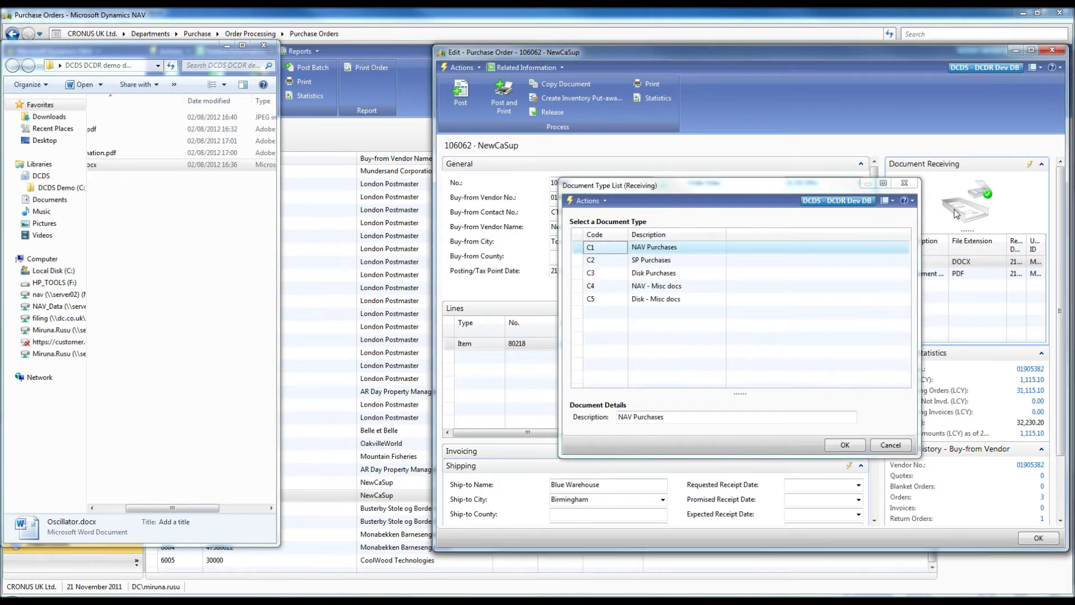
pyautogui.click(582, 286)
pyautogui.moveTo(695, 417); pyautogui.dragTo(598, 436)
pyautogui.write('Delivery detail')
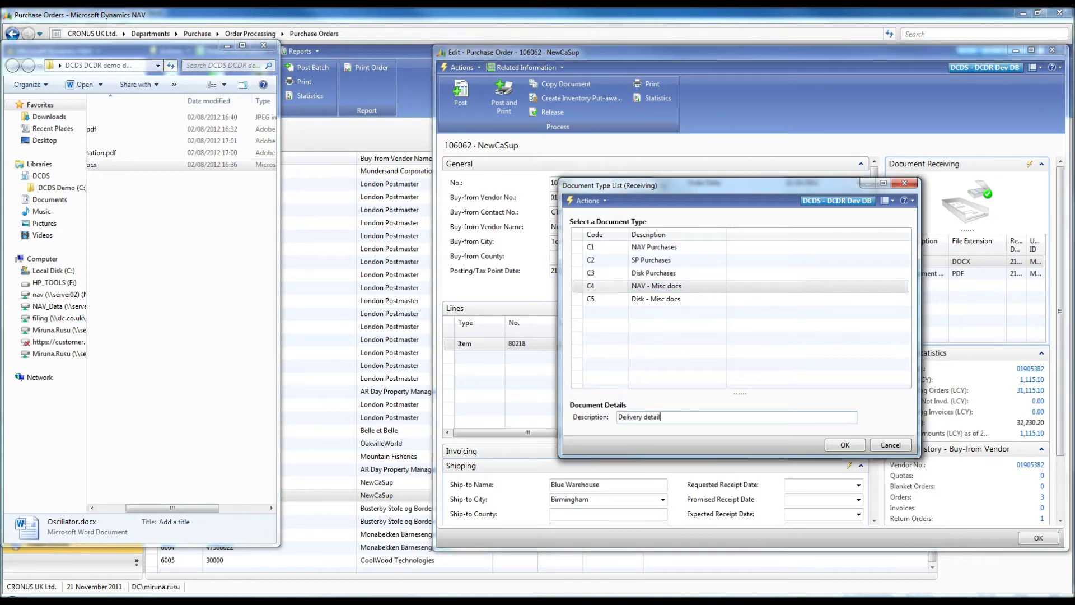
pyautogui.write('s')
# - Confirm the Delivery details attachment and open its email from the row
pyautogui.click(844, 444)
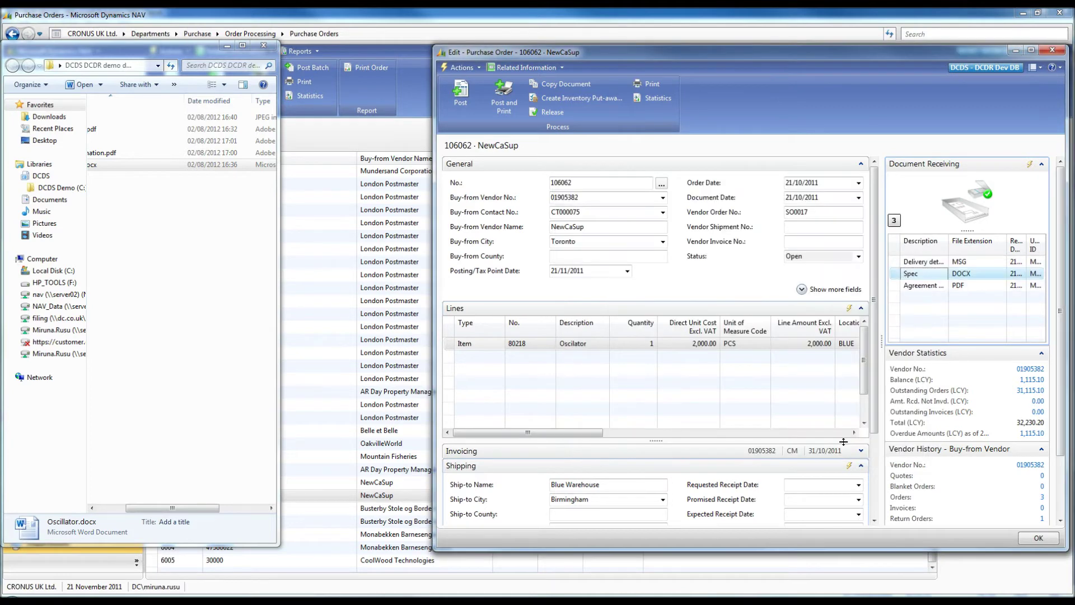
pyautogui.click(924, 264)
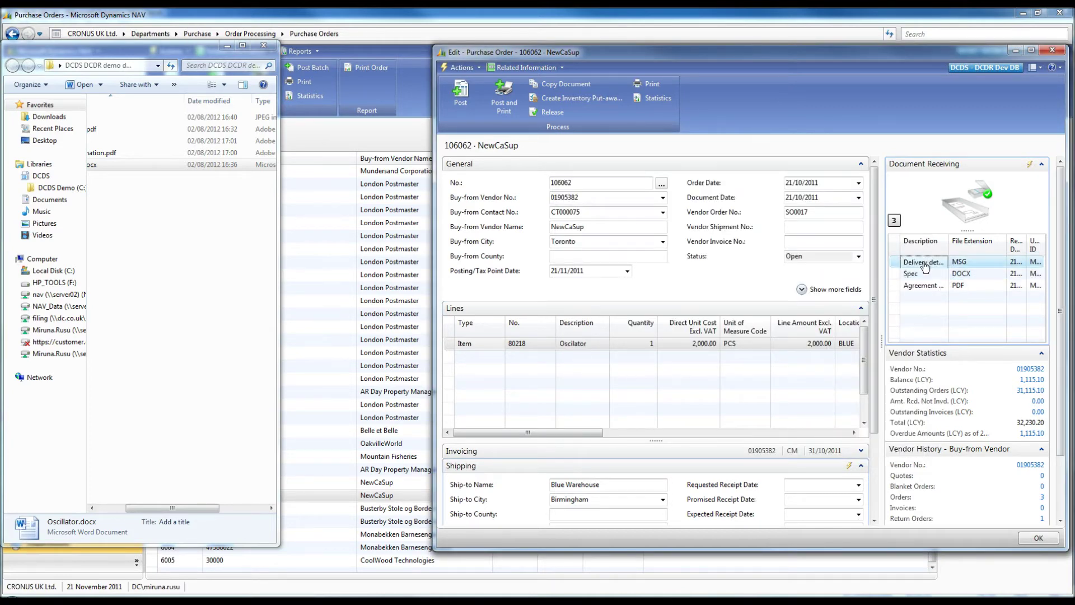
pyautogui.doubleClick(924, 263)
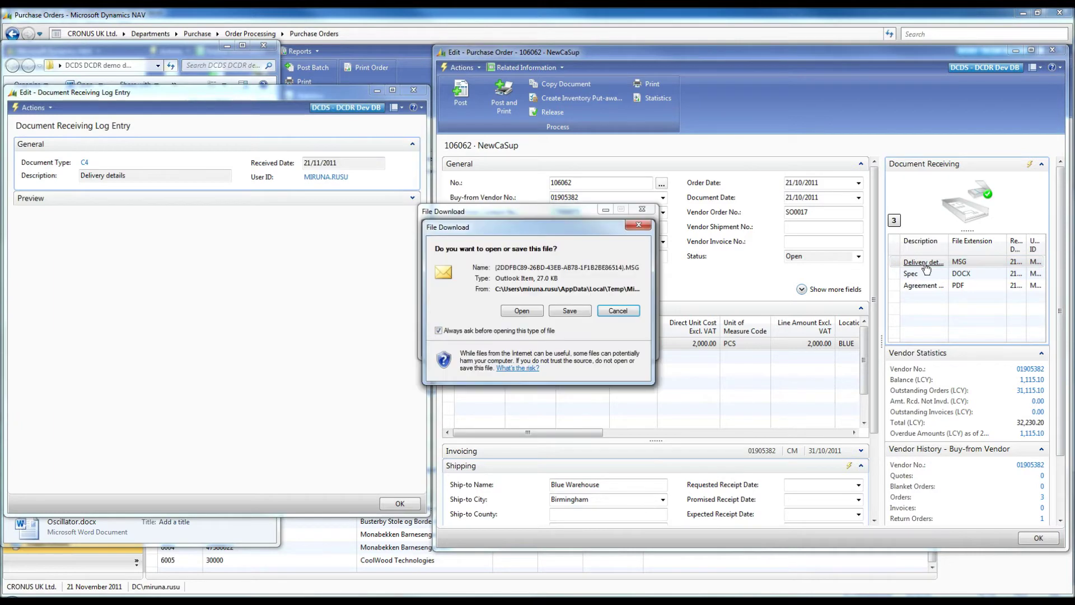
# - Read the confirmed delivery date in the email, then close the email and log entry
pyautogui.click(524, 316)
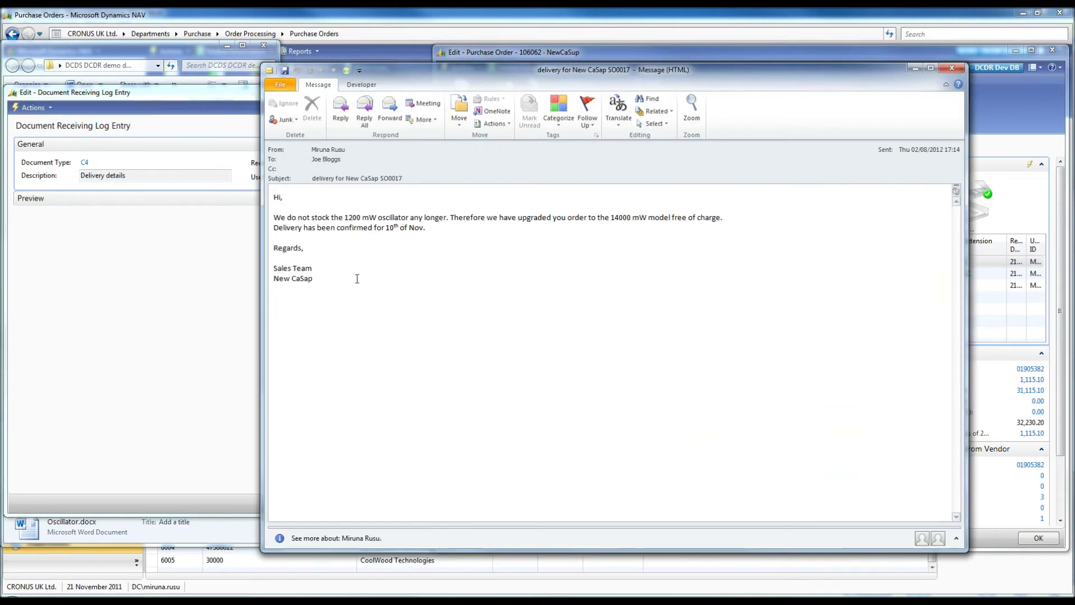
pyautogui.moveTo(429, 234); pyautogui.dragTo(384, 232)
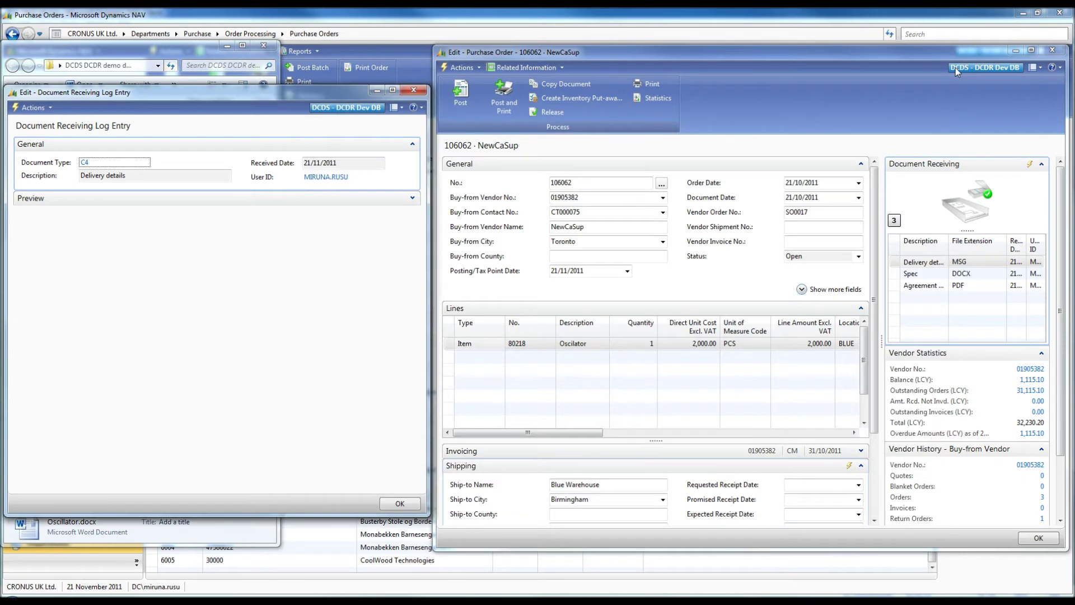
pyautogui.click(951, 68)
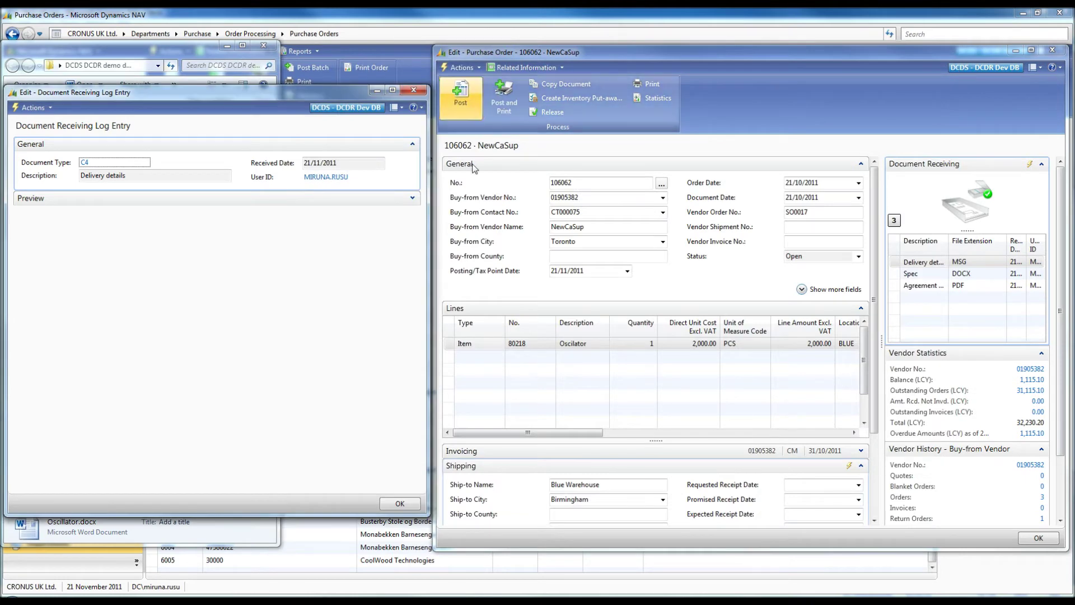
pyautogui.click(401, 503)
pyautogui.click(403, 507)
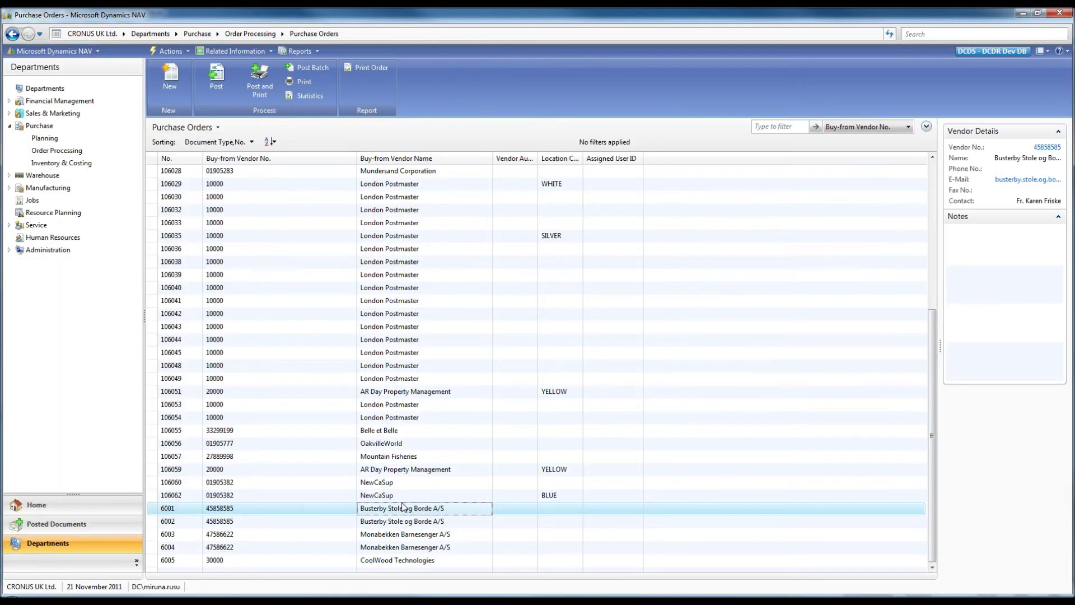
# - Attach invoice.pdf as type C3 Disk Purchases described 'Invoice', then select the Invoice row
pyautogui.hotkey('alt', 'Tab')
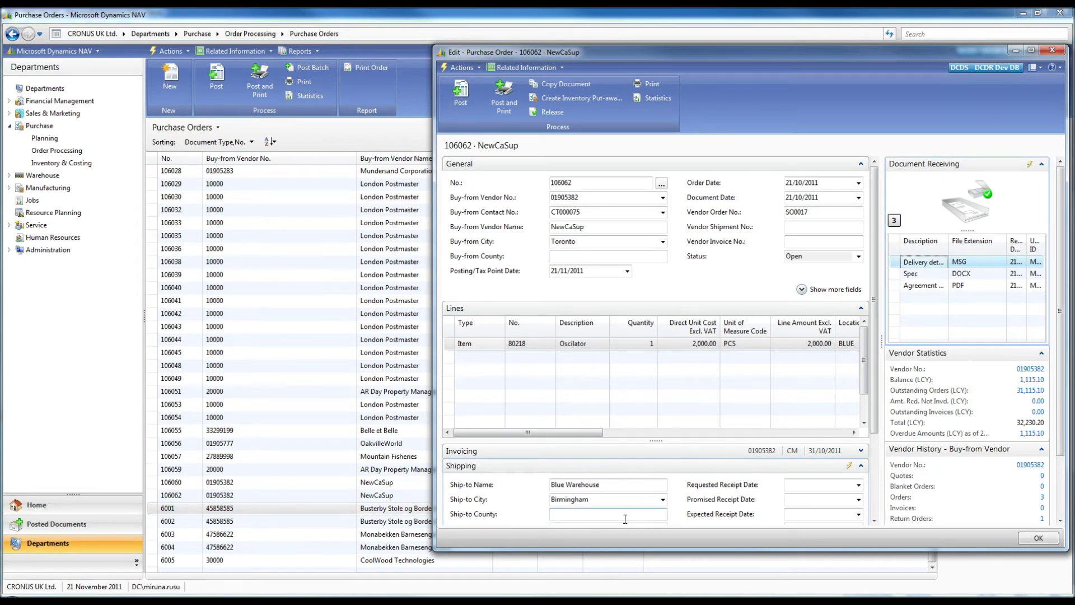
pyautogui.hotkey('alt', 'Tab')
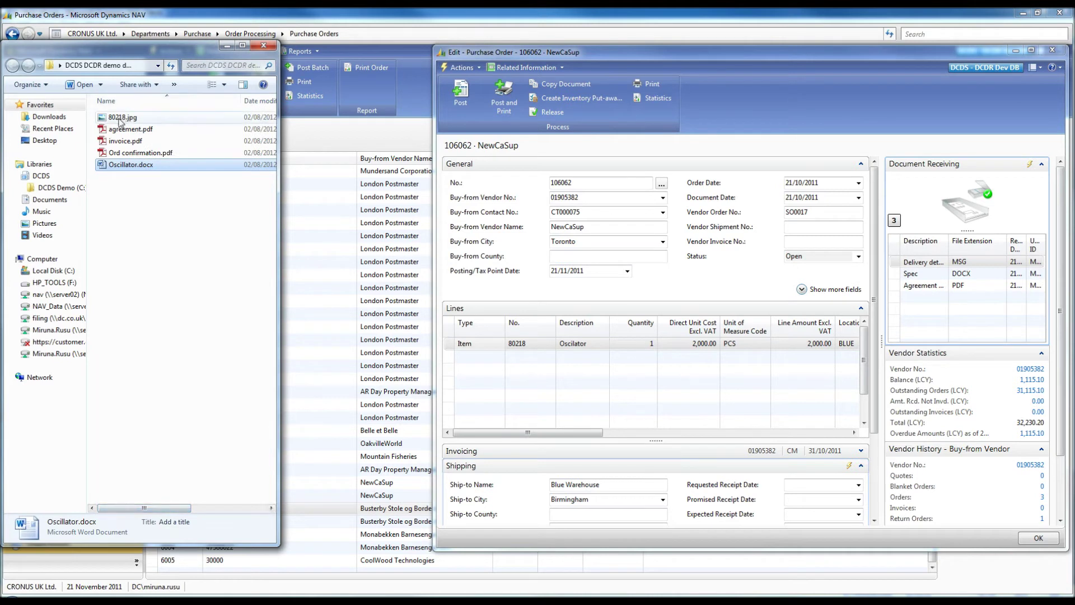
pyautogui.moveTo(125, 141); pyautogui.dragTo(968, 219)
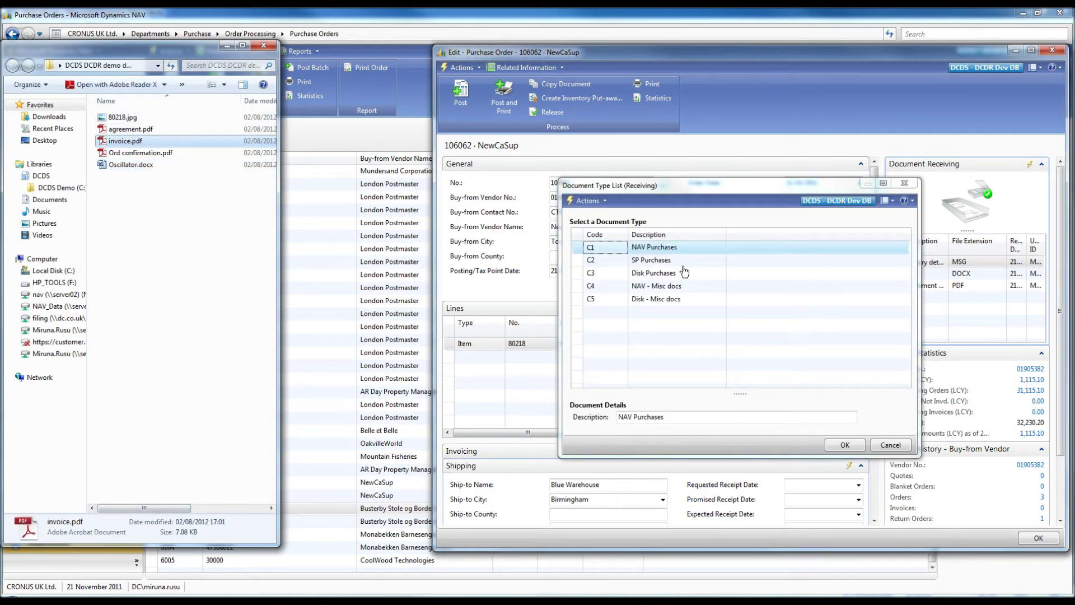
pyautogui.click(684, 273)
pyautogui.click(599, 428)
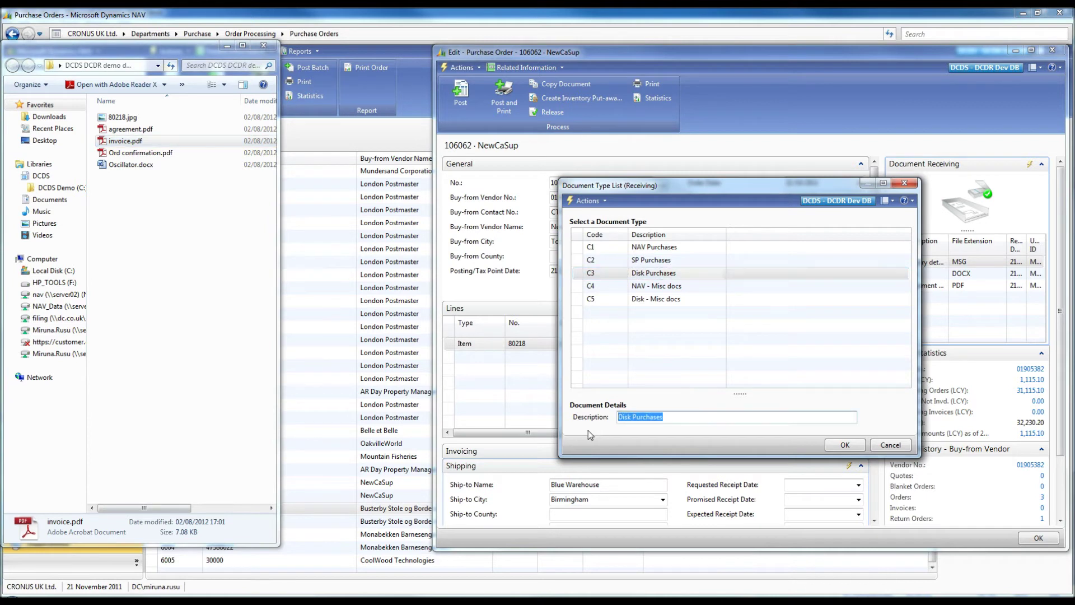
pyautogui.write('Invoice')
pyautogui.click(845, 445)
pyautogui.click(915, 262)
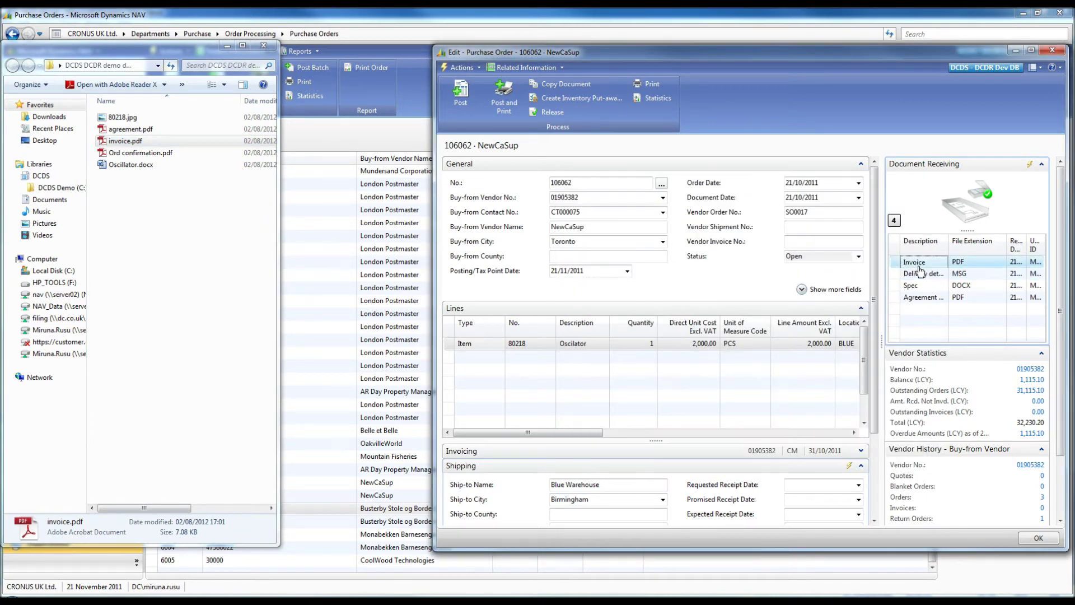
# - Check the invoice preview and enter 103124 as the Vendor Invoice No
pyautogui.doubleClick(914, 263)
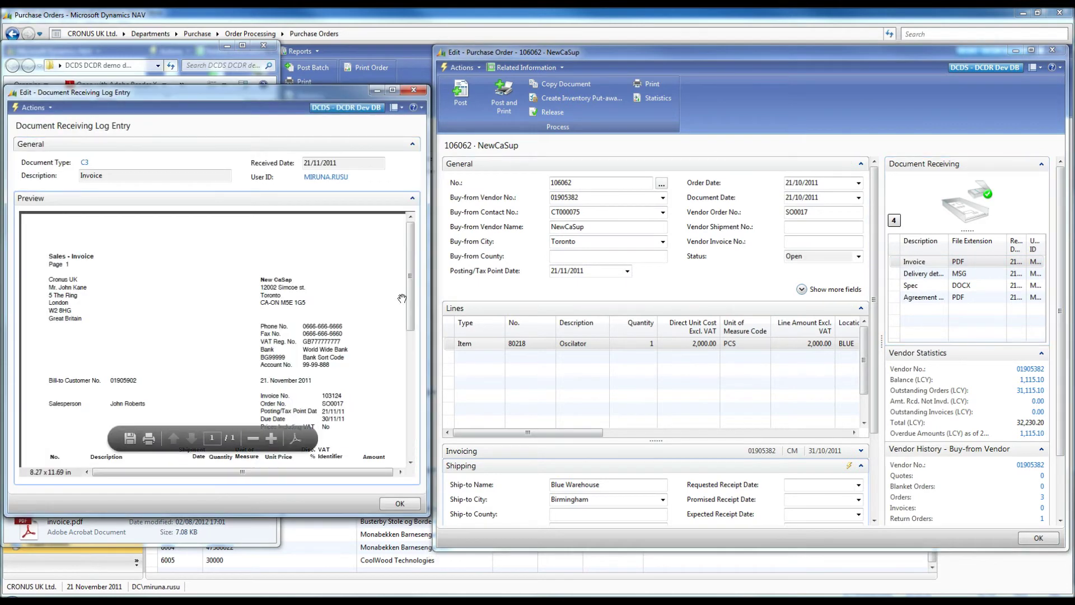
pyautogui.moveTo(410, 275); pyautogui.dragTo(410, 325)
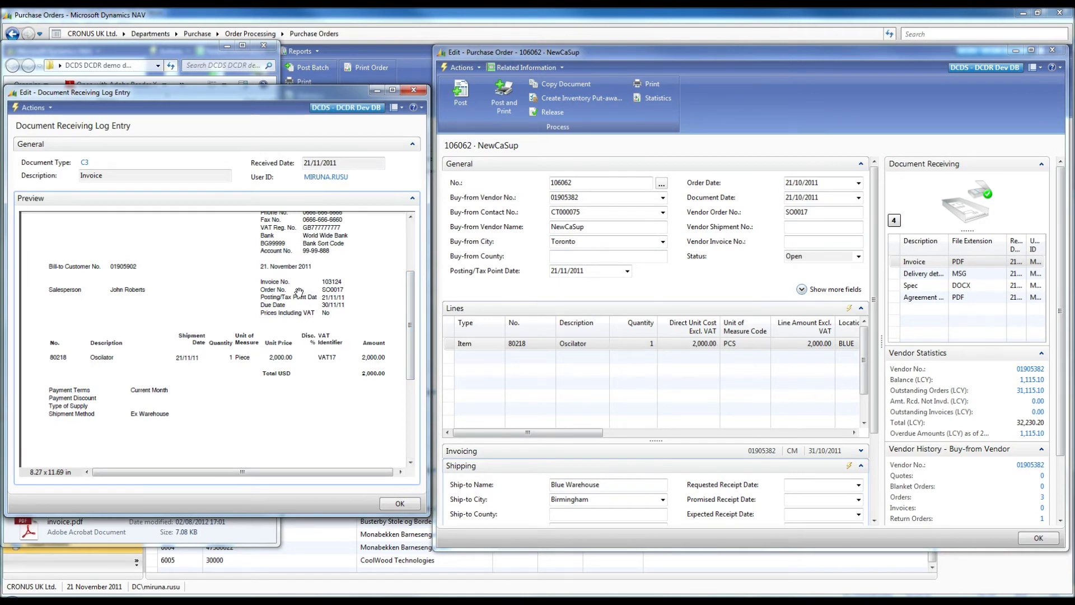
pyautogui.click(802, 244)
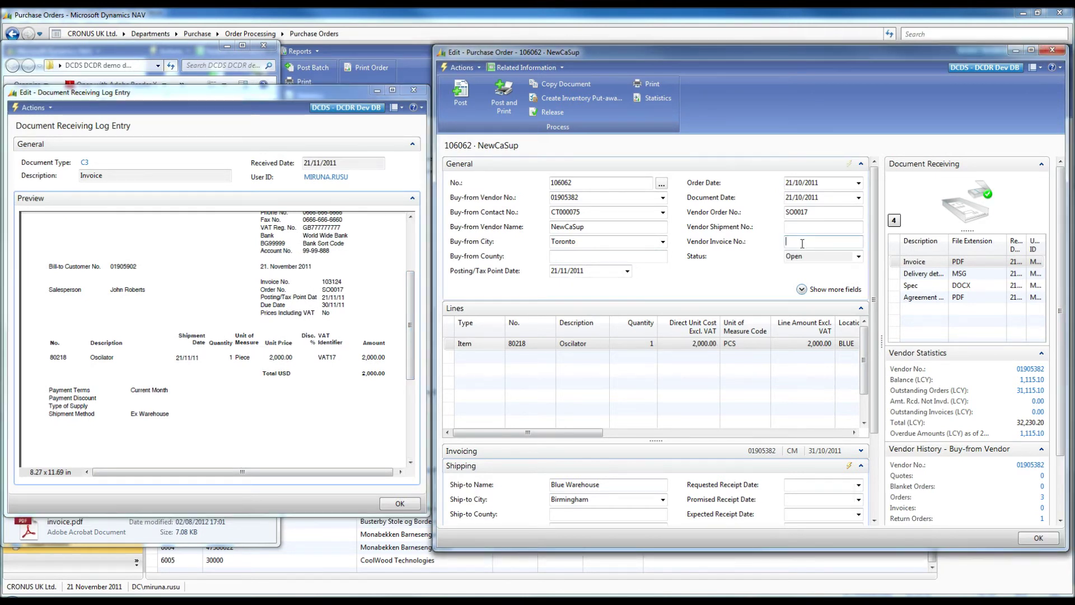
pyautogui.write('103124')
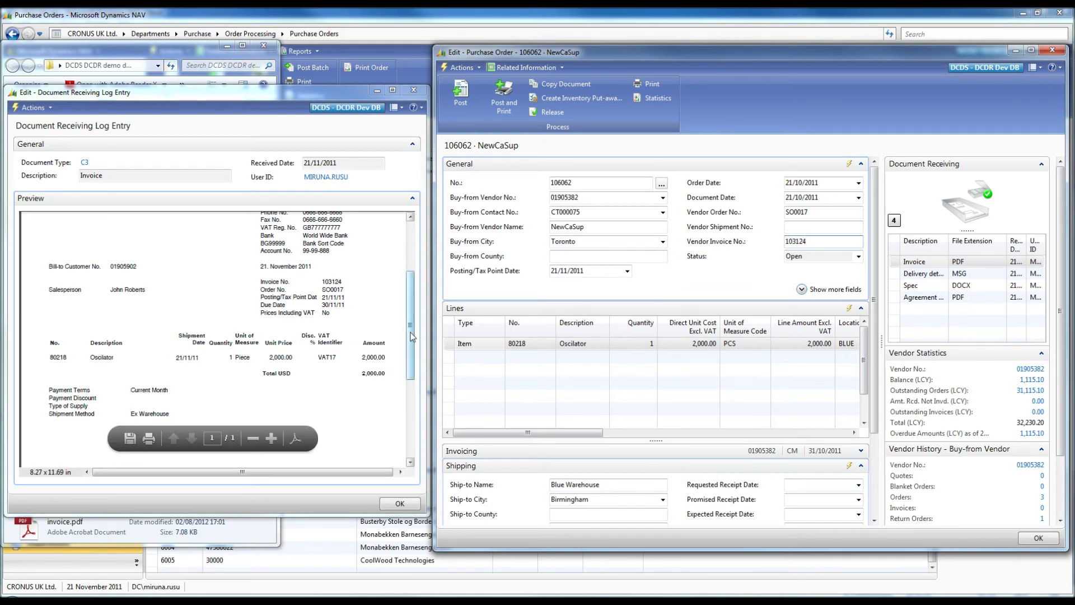
pyautogui.moveTo(414, 336); pyautogui.dragTo(412, 312)
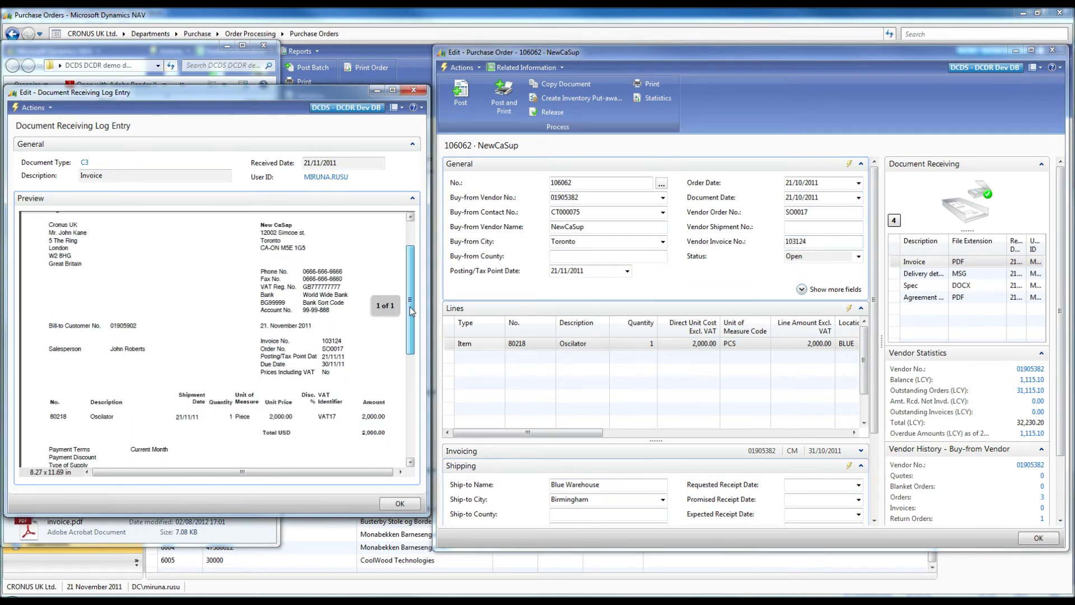
pyautogui.click(393, 506)
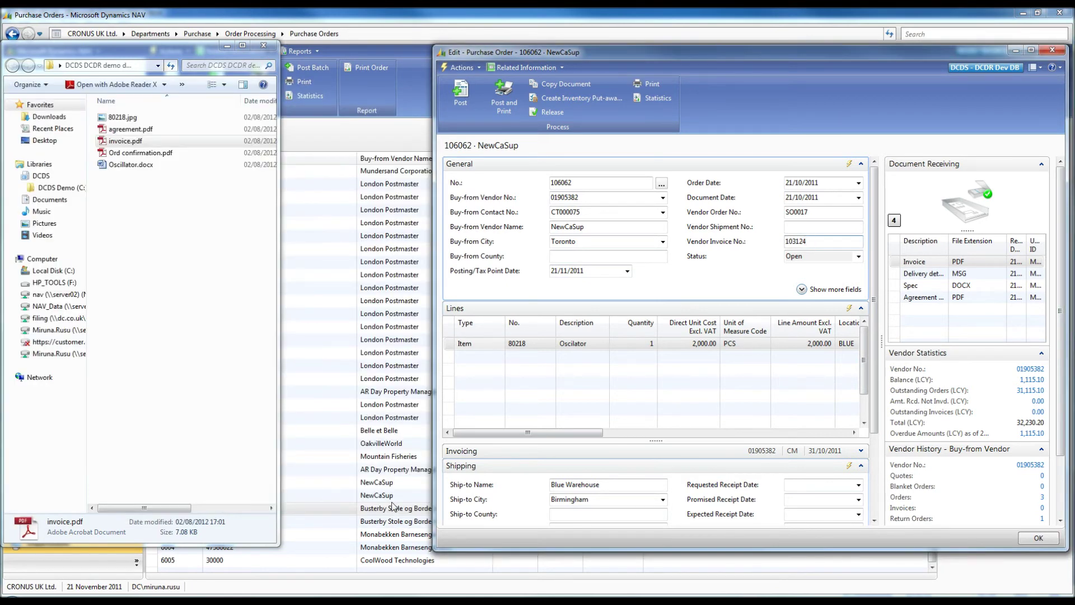
# - Post order 106062 with Receive and Invoice
pyautogui.click(584, 345)
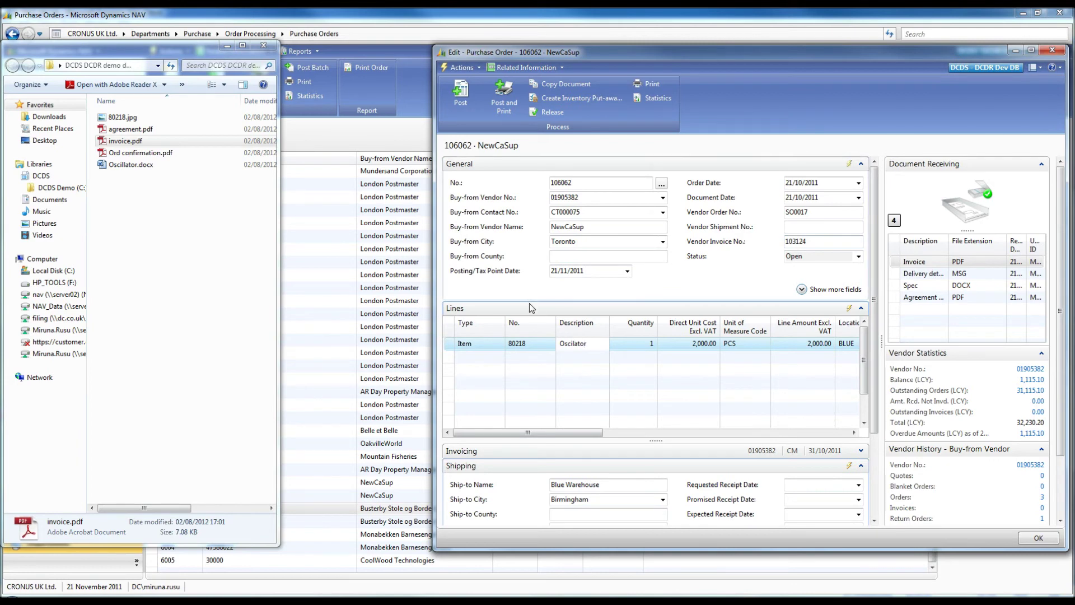
pyautogui.click(460, 93)
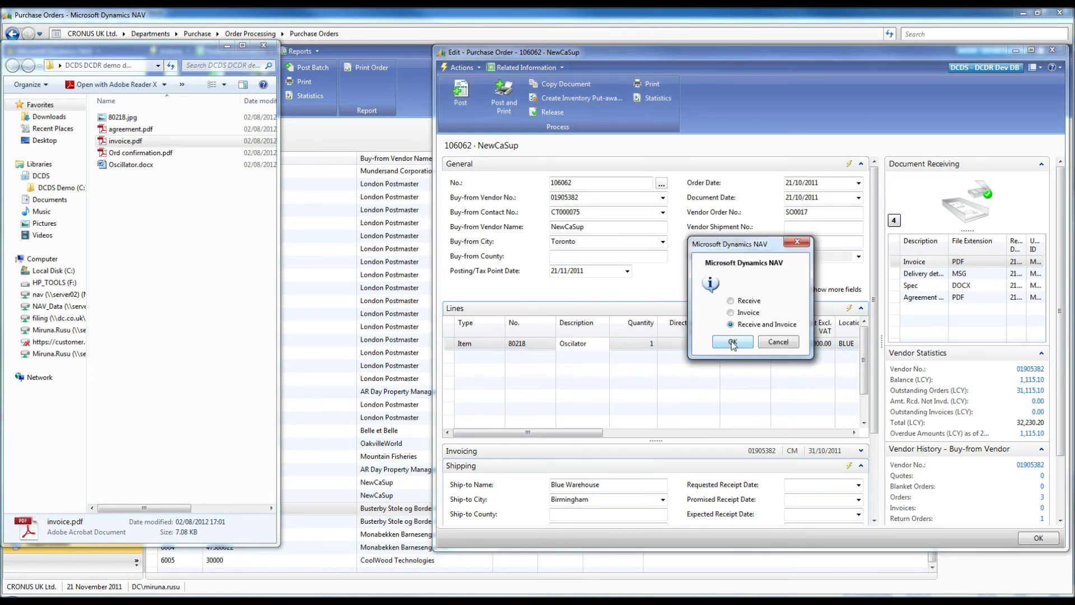
pyautogui.click(731, 341)
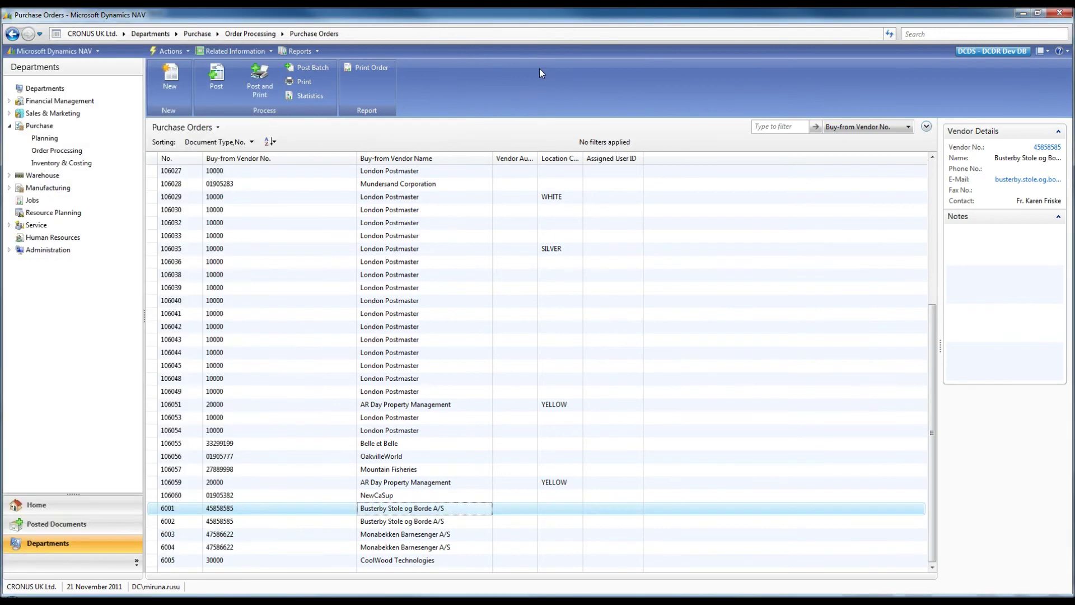
# - Open posted purchase invoice 108050 from Purchase > History > Posted Purchase Invoices
pyautogui.click(40, 126)
pyautogui.click(193, 213)
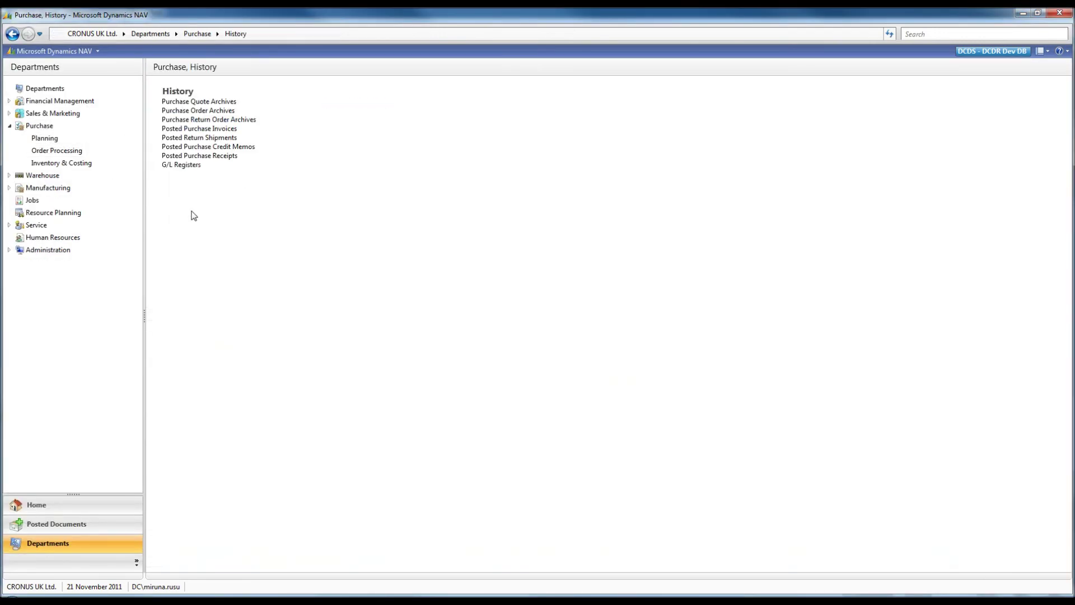
pyautogui.click(203, 129)
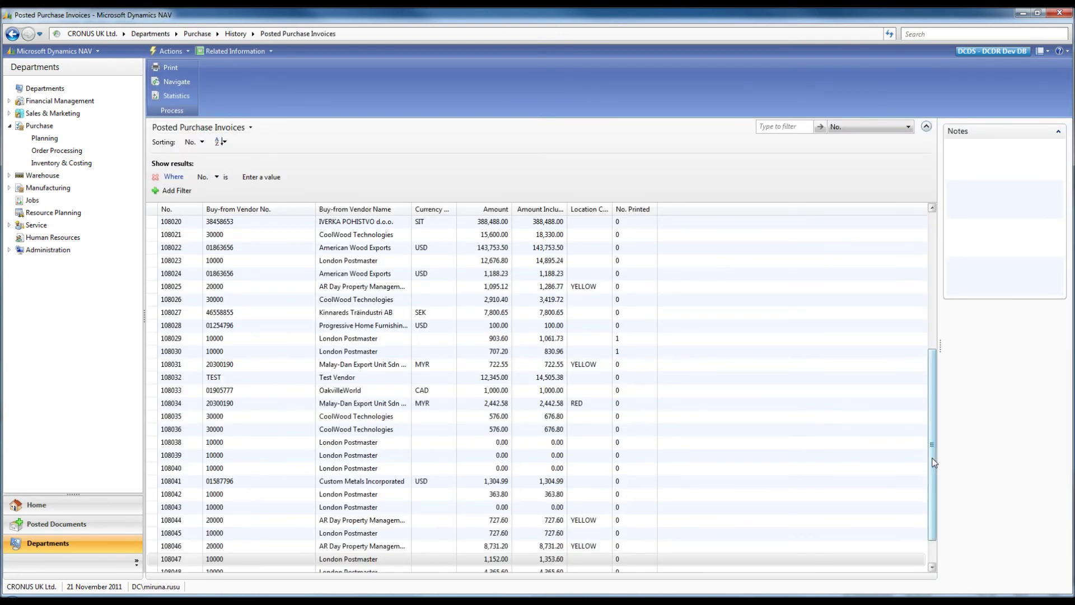
pyautogui.scroll(-1, 932, 461)
pyautogui.click(218, 558)
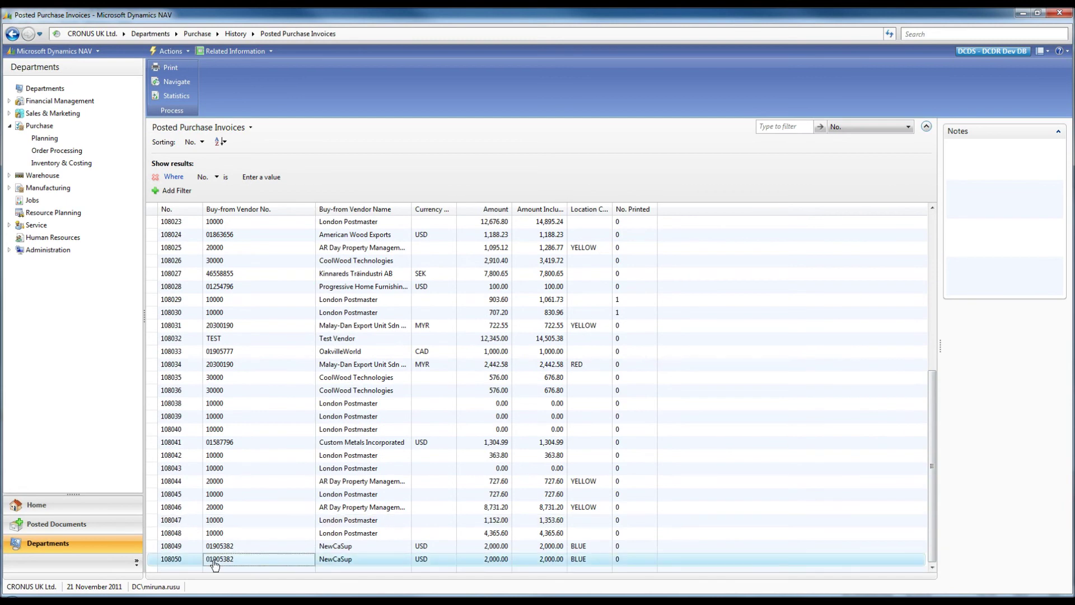
pyautogui.doubleClick(214, 564)
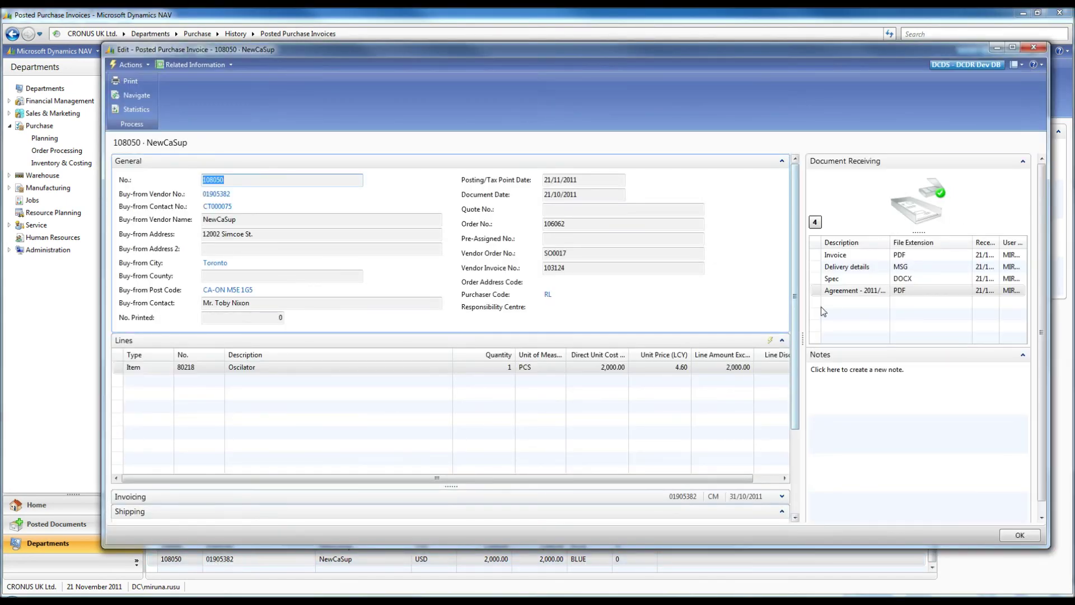
# - Preview the Invoice document attached to posted invoice 108050, then close the preview
pyautogui.click(836, 257)
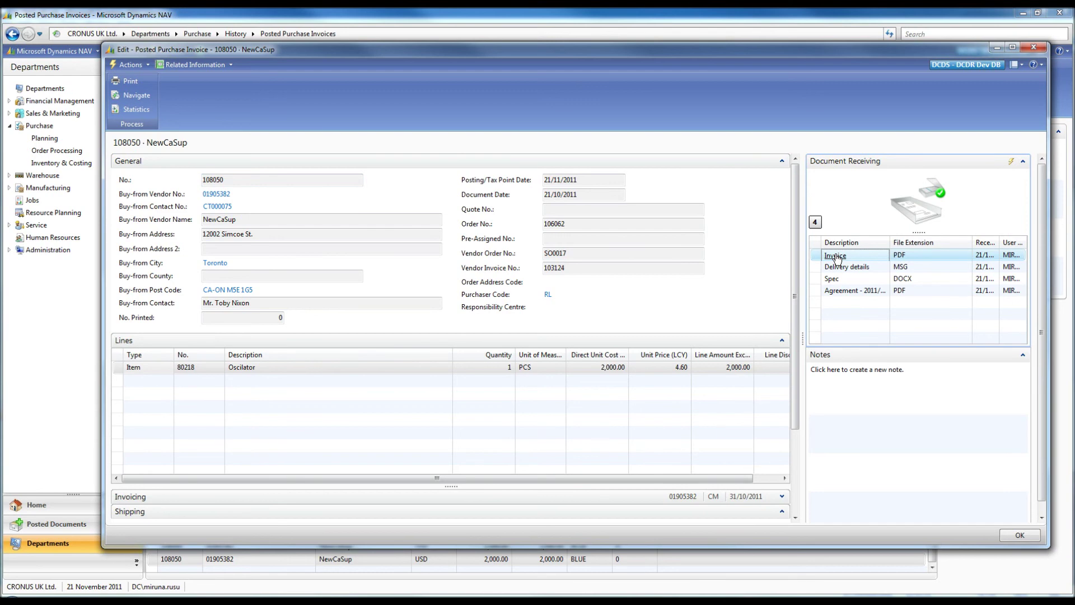
pyautogui.doubleClick(836, 257)
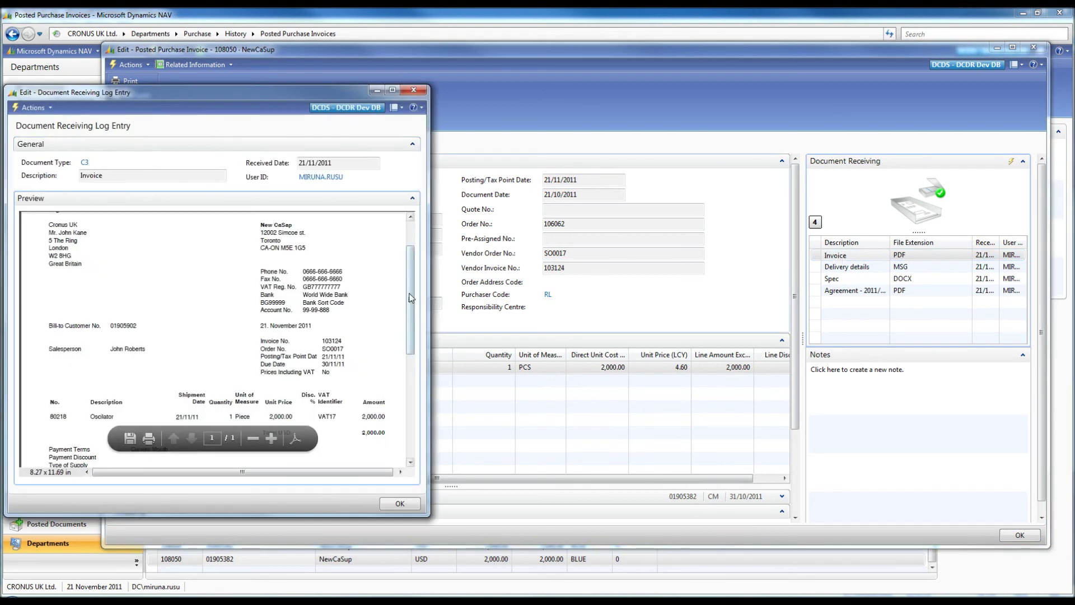
pyautogui.moveTo(409, 297); pyautogui.dragTo(392, 259)
pyautogui.click(400, 503)
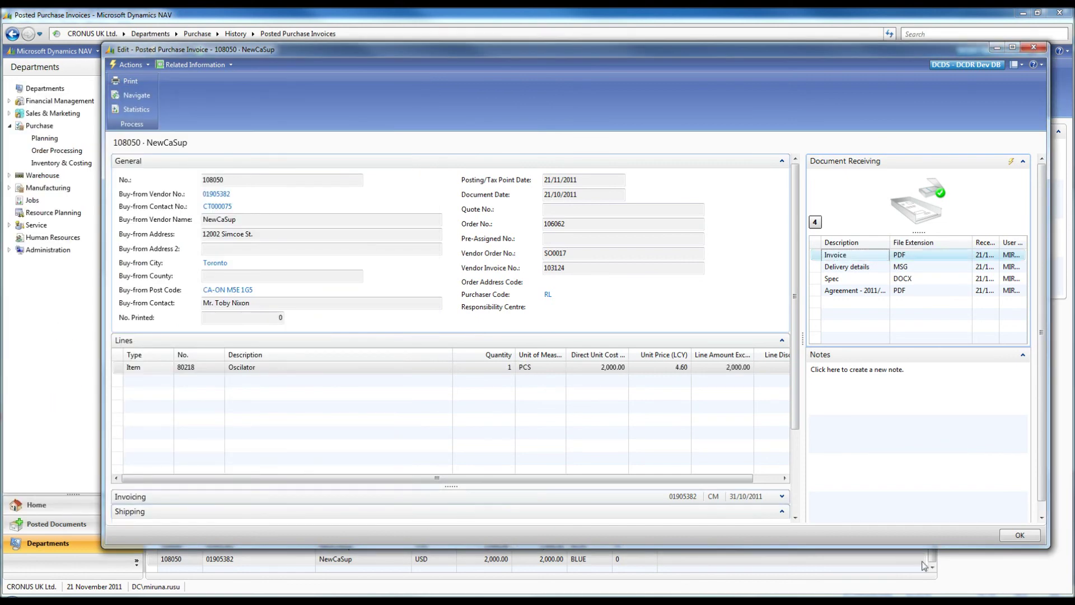
pyautogui.click(1019, 535)
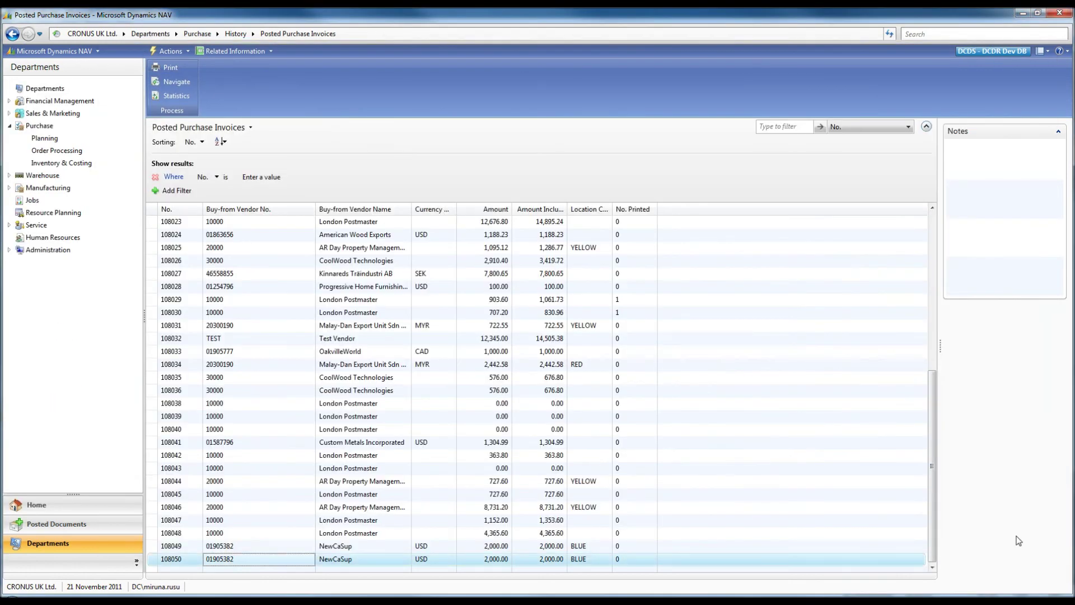